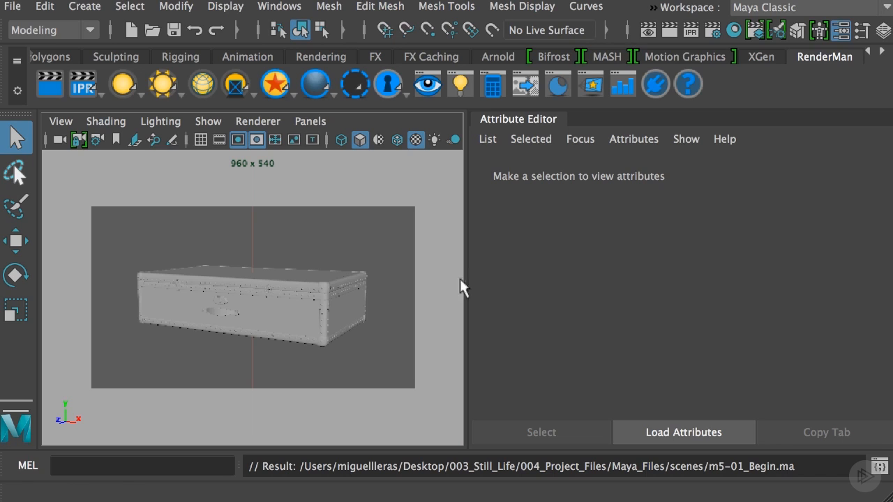
Step: Select the box mesh, open the Hypershade and rename its empty graph tab to box_mat
click(296, 321)
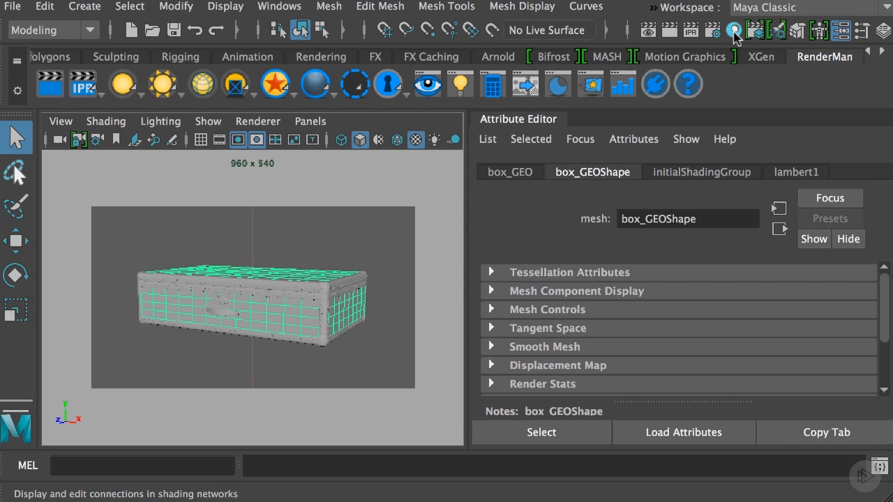
click(735, 31)
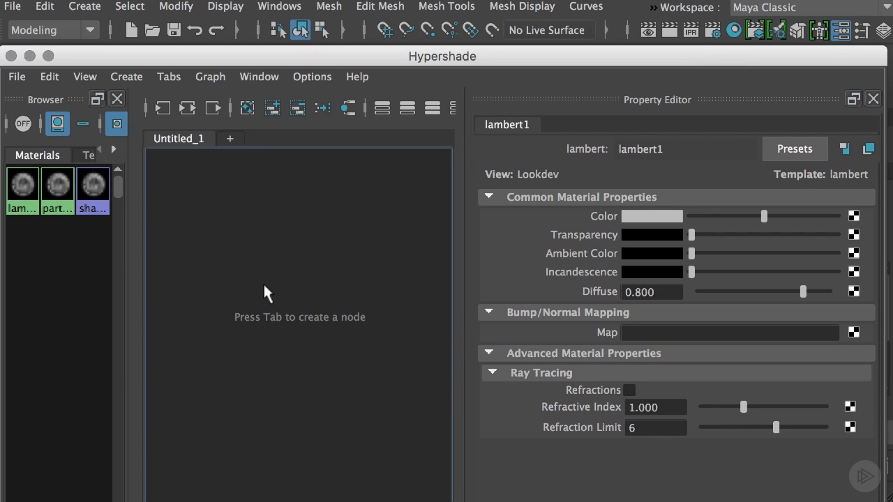
double_click(196, 139)
text(box)
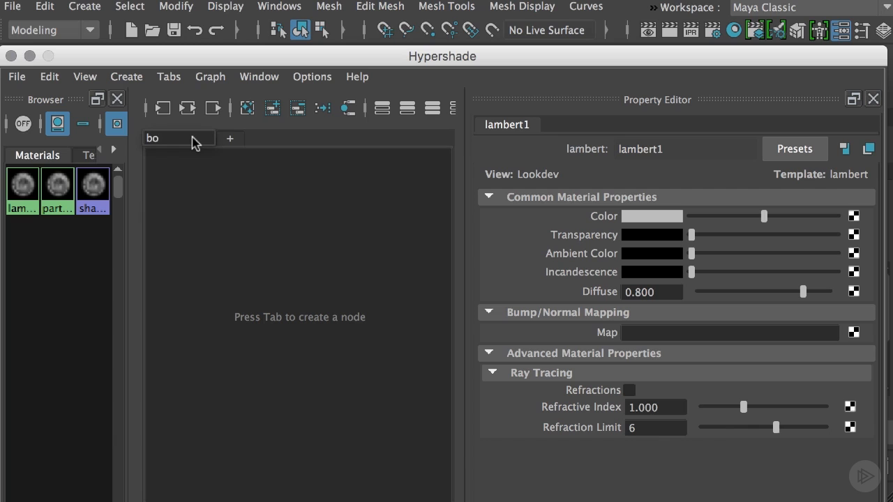
key(Return)
text(_mat)
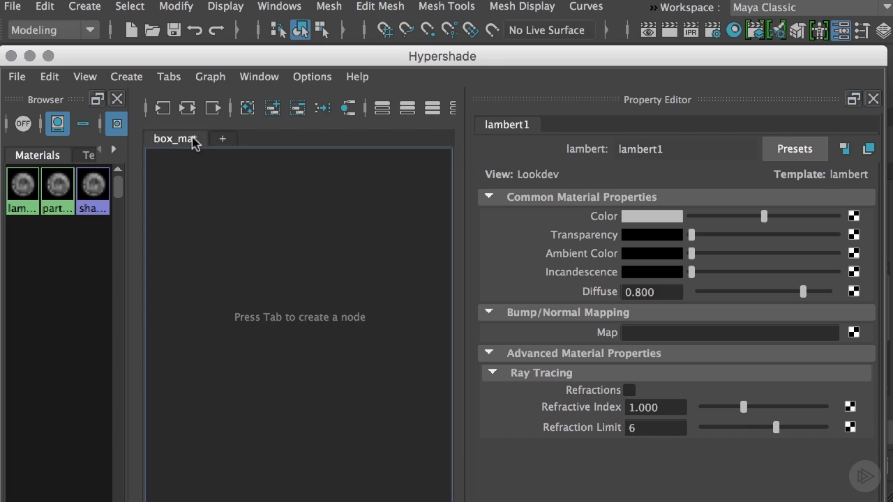
key(Return)
Step: Create a PxrSurface material node in the box_mat graph
key(Tab)
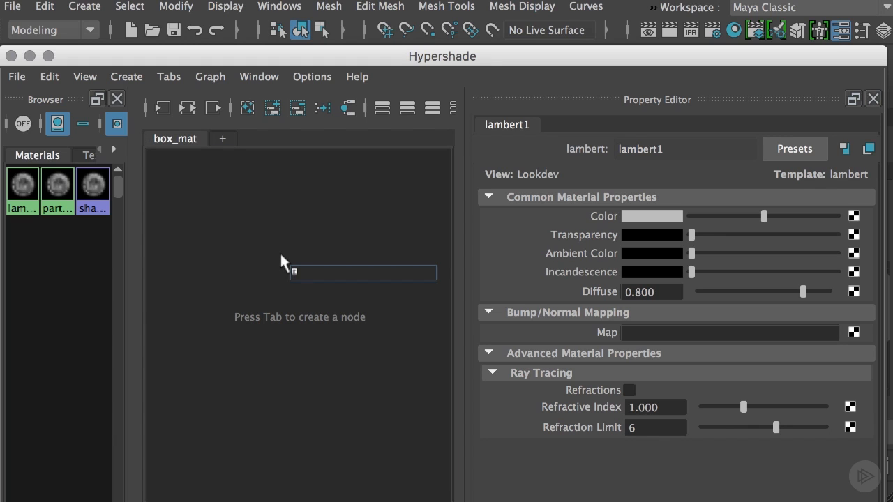
text(pxrSu)
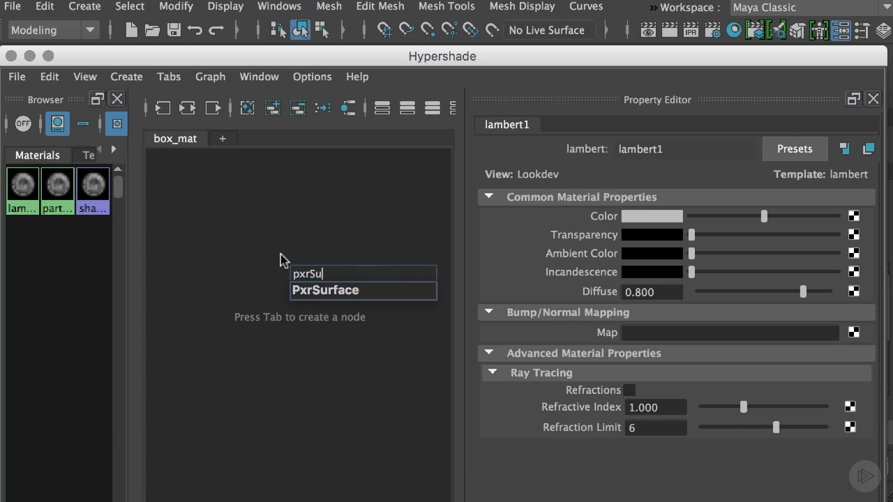
click(339, 291)
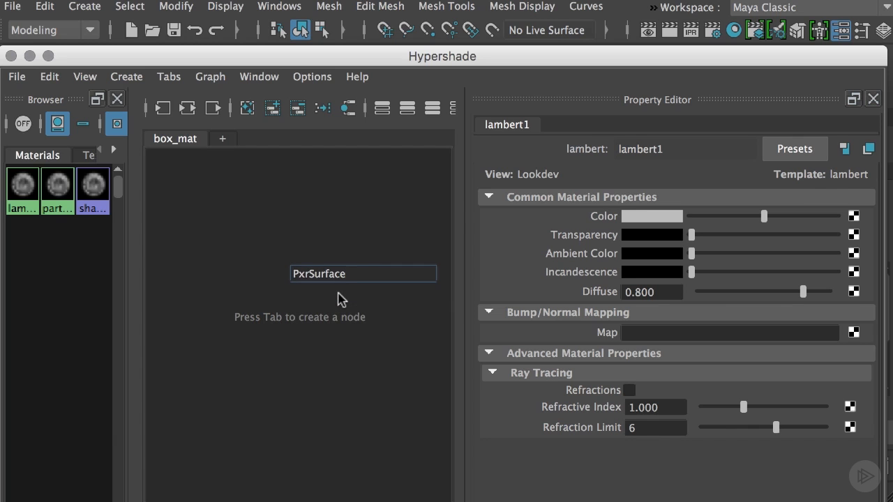
key(Return)
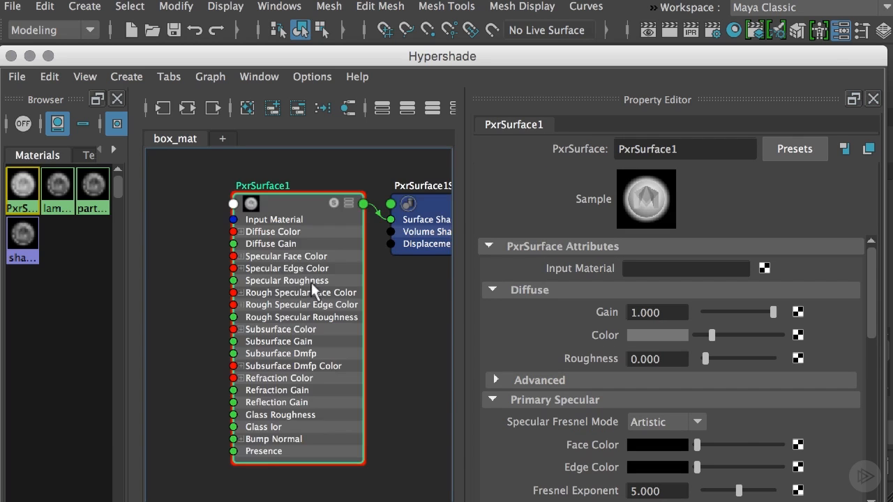
scroll(348, 270, down, 2)
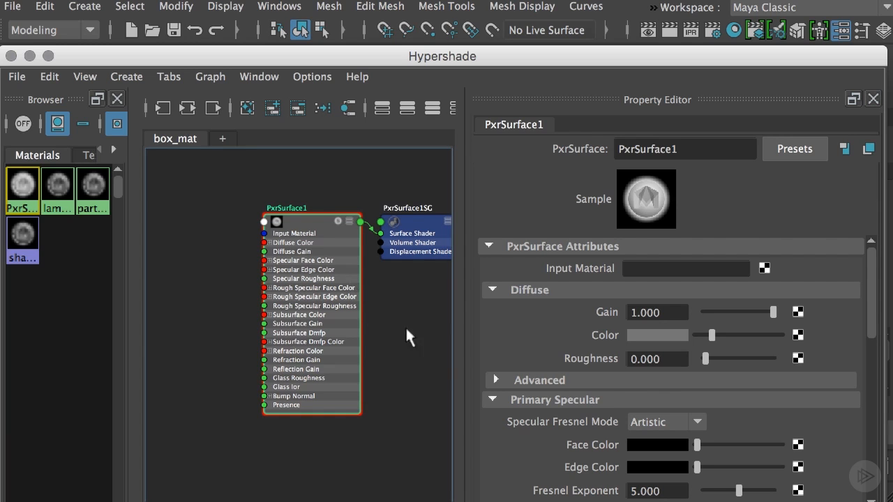
alt+middle_drag(405, 326, 361, 353)
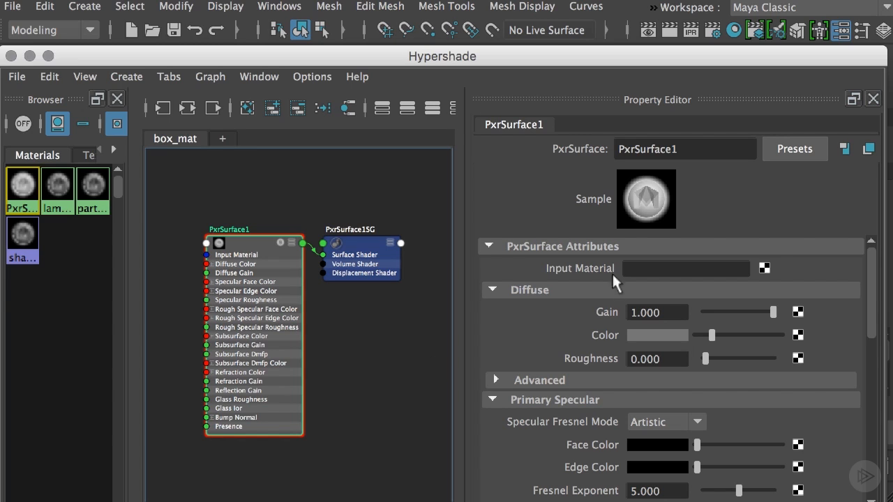
Step: Rename the new PxrSurface material to box_mat
drag(698, 149, 557, 150)
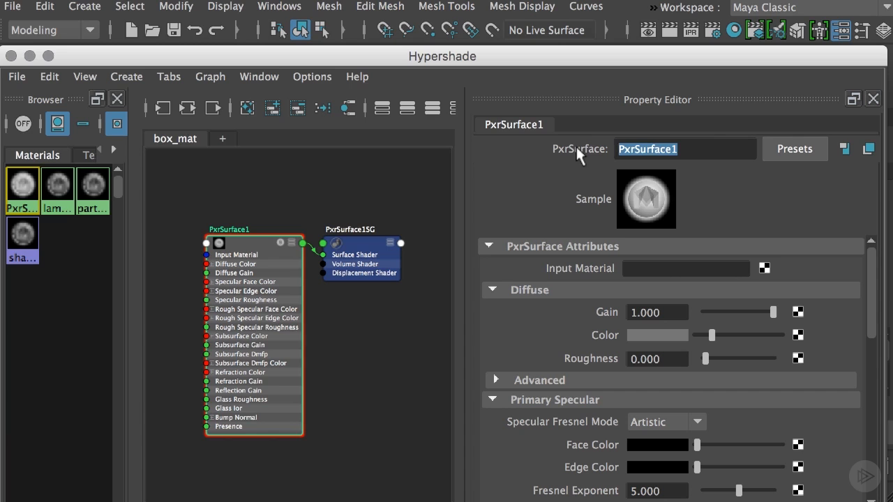
text(box_mat)
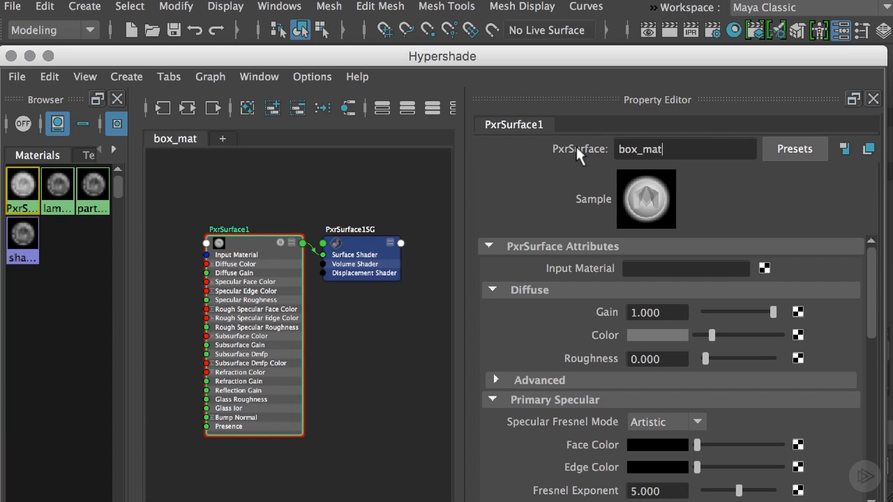
key(Return)
Step: Move the material's shading group node away from the material and rename it box_SG
drag(373, 224, 388, 212)
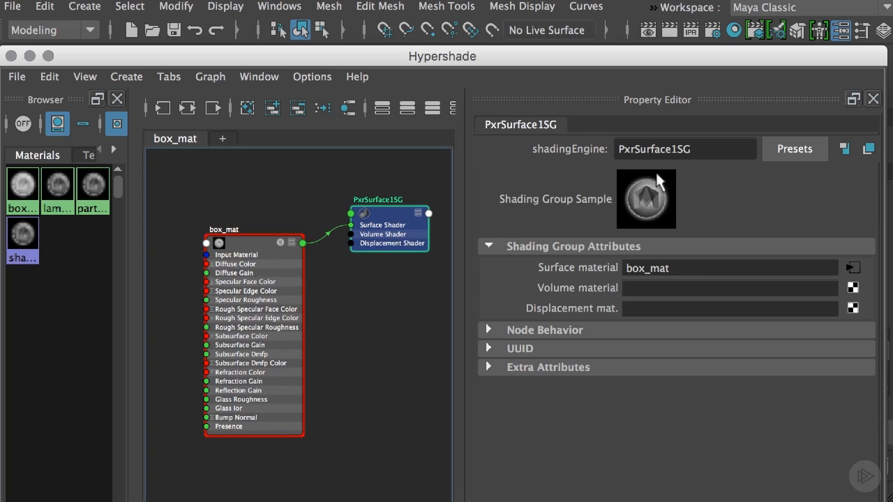
double_click(670, 149)
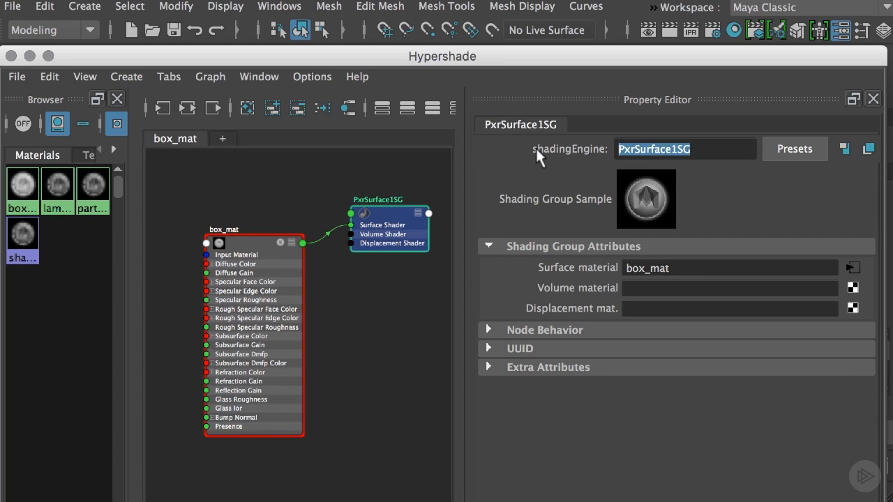
text(co)
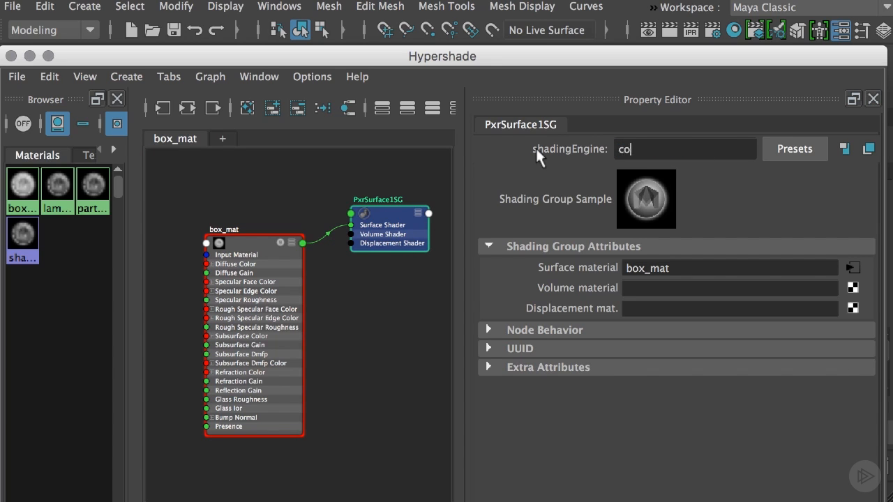
key(BackSpace)
key(BackSpace)
text(box_SG)
key(Return)
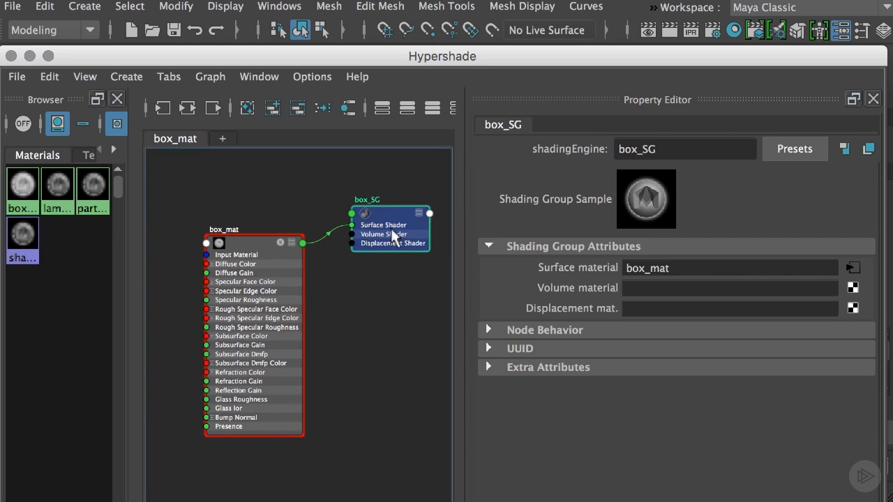
Step: Make room beside the box_mat and box_SG nodes and add a PxrTexture node on the input side of box_mat
drag(391, 229, 473, 223)
drag(255, 242, 347, 242)
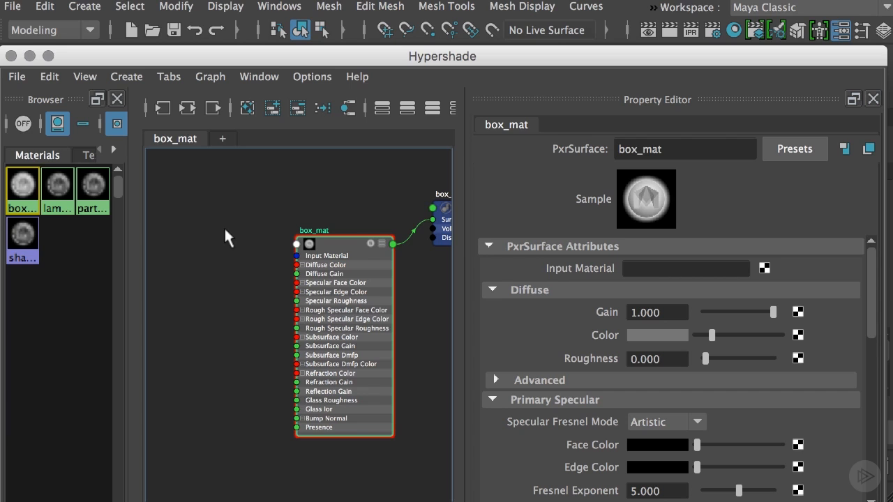
key(Tab)
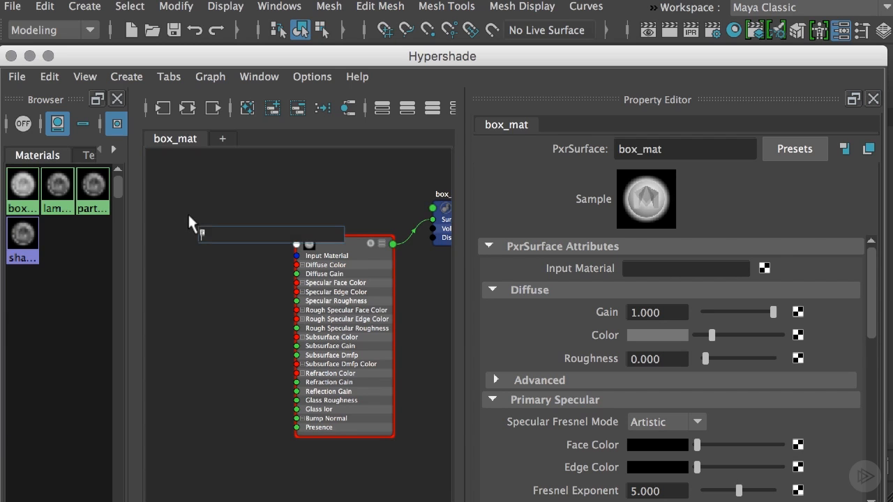
text(pxrTe)
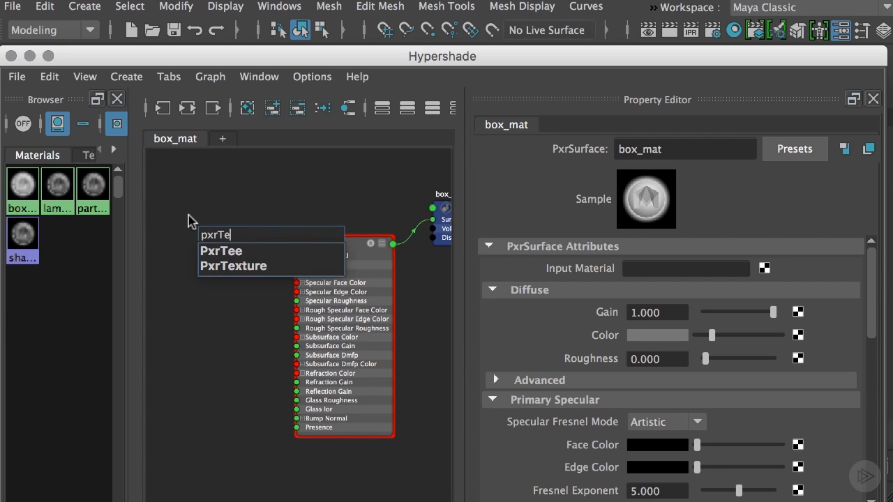
click(236, 266)
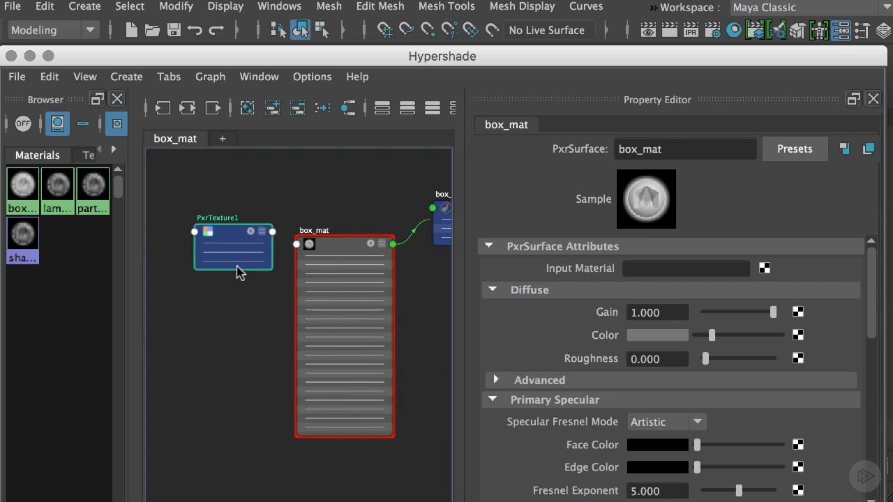
drag(238, 246, 216, 229)
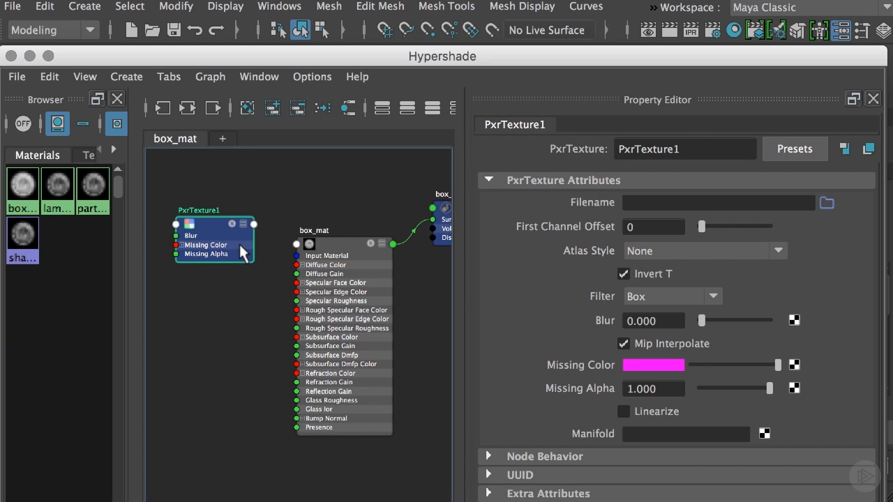
Step: Rename the PxrTexture node to box_color_file
drag(680, 149, 584, 141)
text(c)
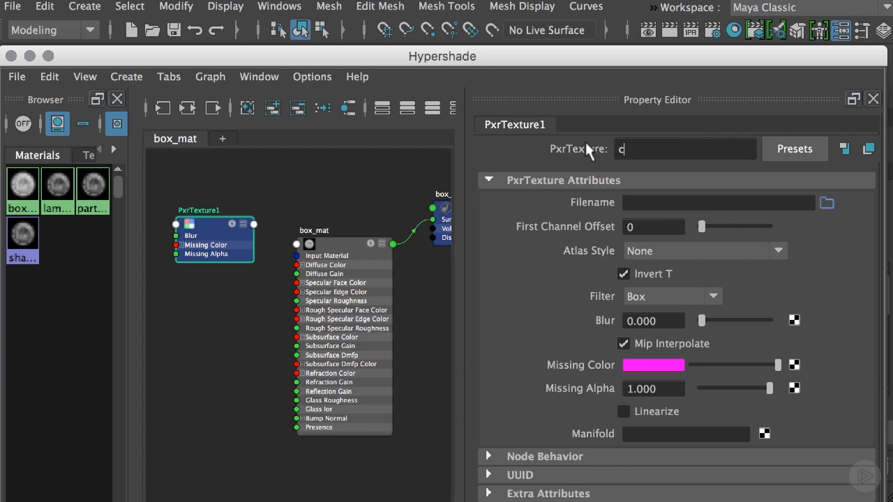
text(olor_)
key(BackSpace)
key(BackSpace)
key(BackSpace)
key(BackSpace)
key(BackSpace)
key(BackSpace)
text(box_color_file)
key(Return)
Step: Load box_color.tif from sourceimages/Trunk_Textures into the box_color_file texture and set its filter to Catmullrom
click(828, 203)
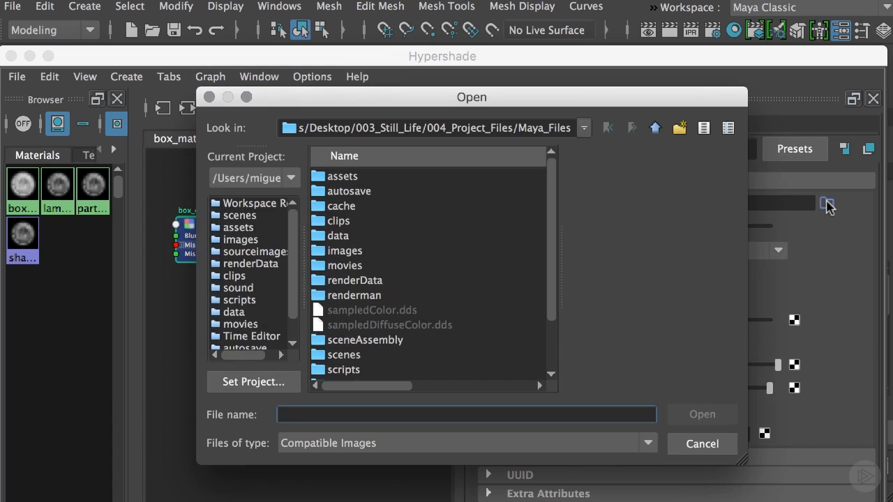
click(259, 253)
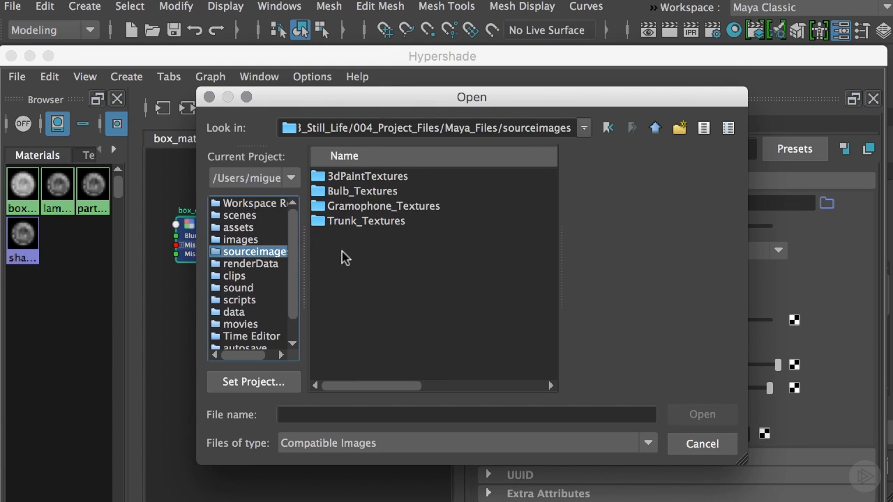
double_click(351, 222)
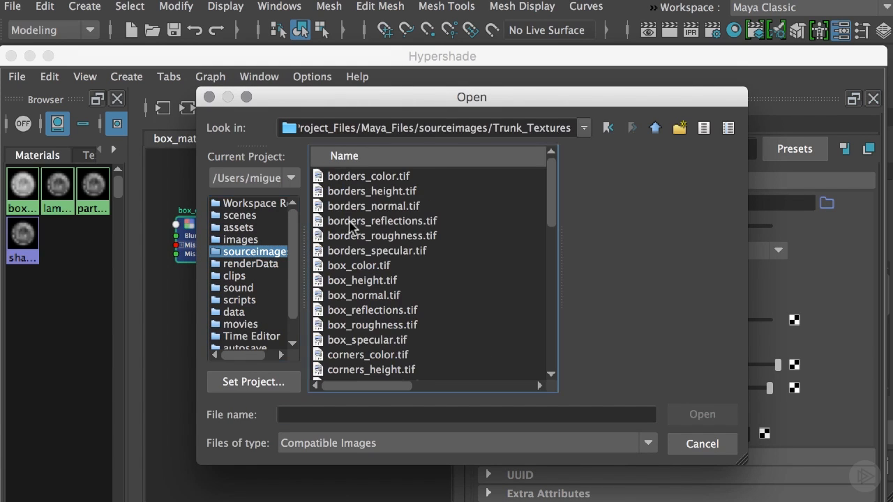
click(370, 268)
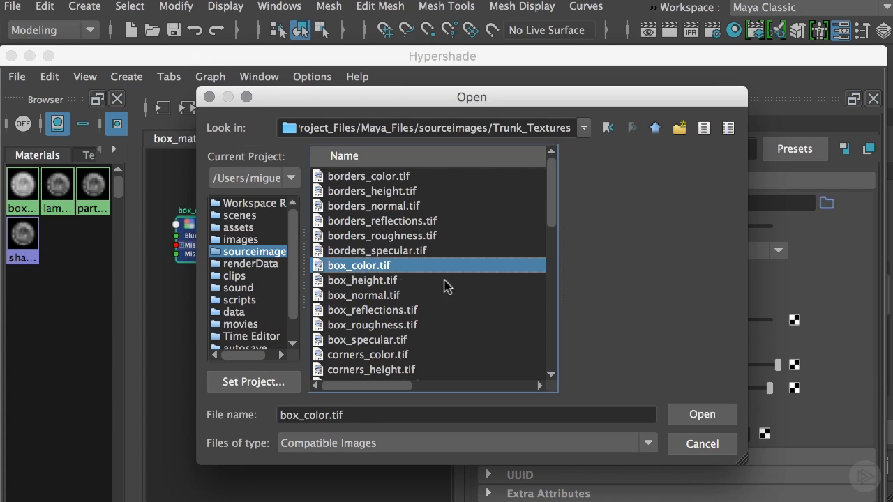
click(685, 414)
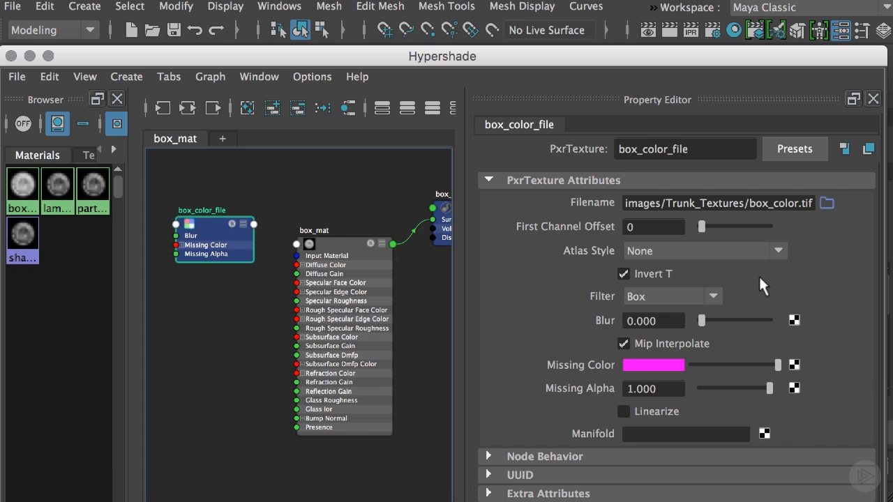
click(691, 293)
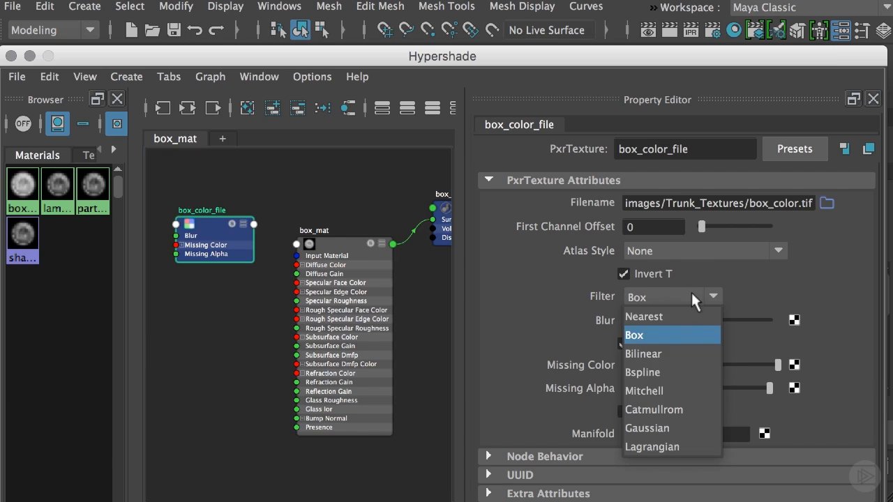
click(663, 411)
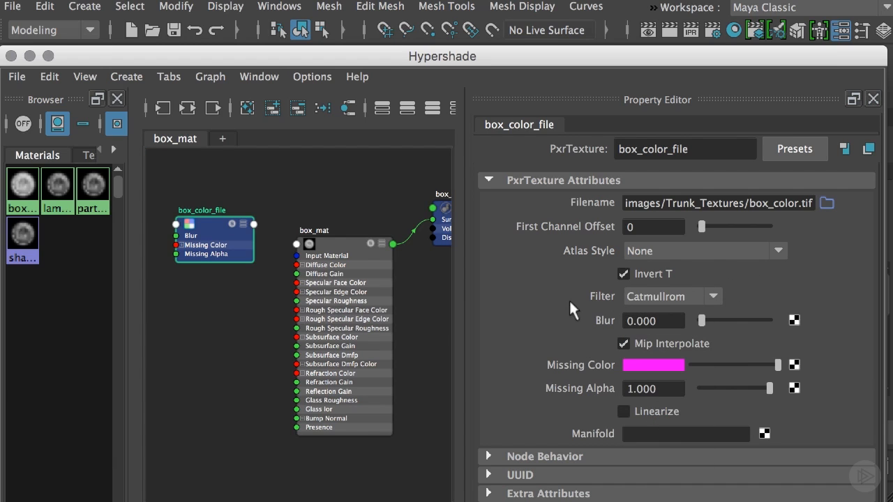
Step: Connect the Result RGB output of box_color_file to the Diffuse Color input of box_mat
drag(217, 245, 199, 243)
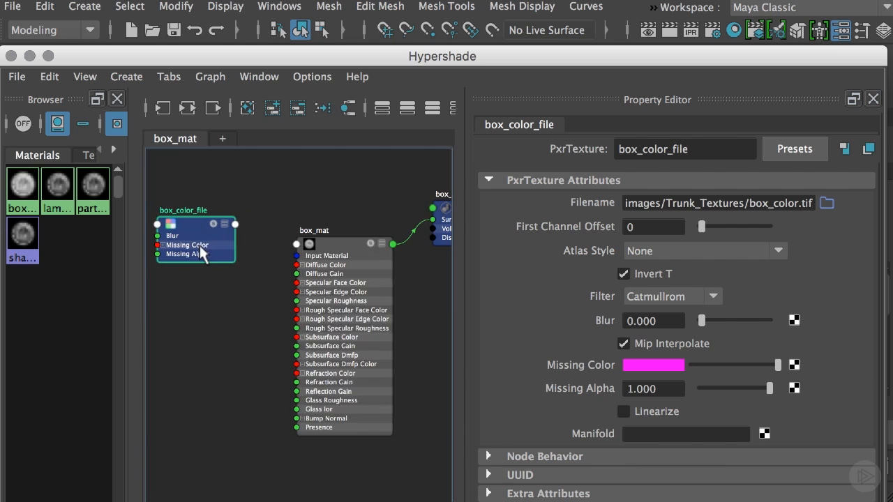
click(236, 224)
mouse_move(328, 385)
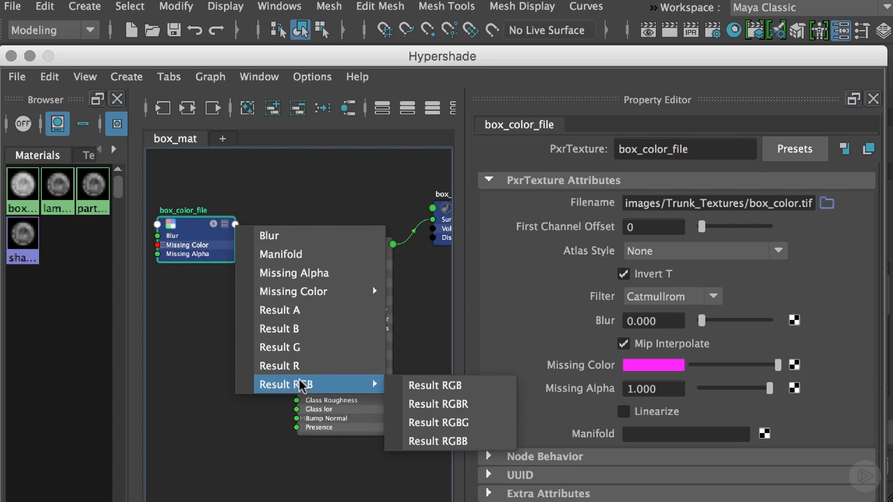
click(413, 384)
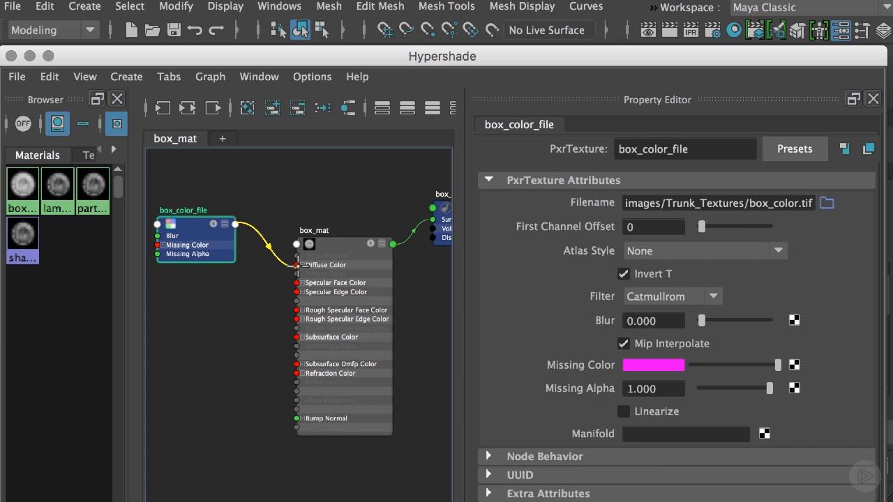
click(299, 265)
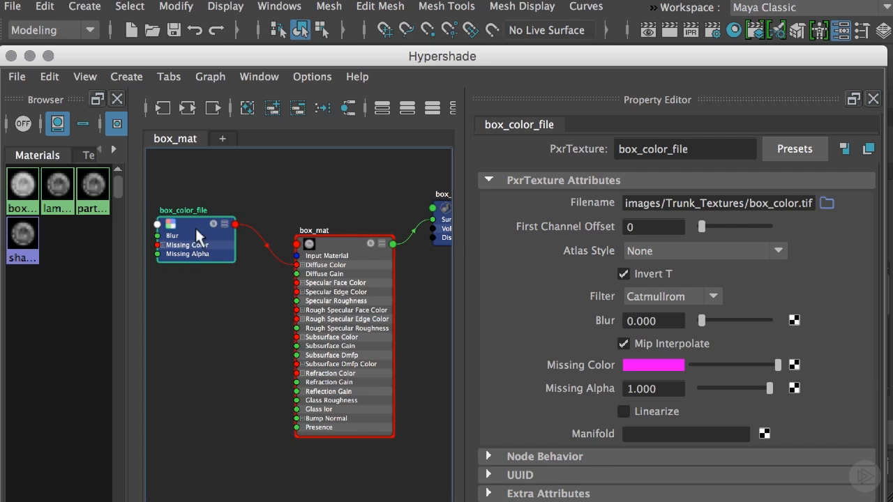
Step: Move box_color_file up and add a second PxrTexture node beneath it on the input side of box_mat
drag(196, 229, 206, 206)
click(180, 301)
key(Tab)
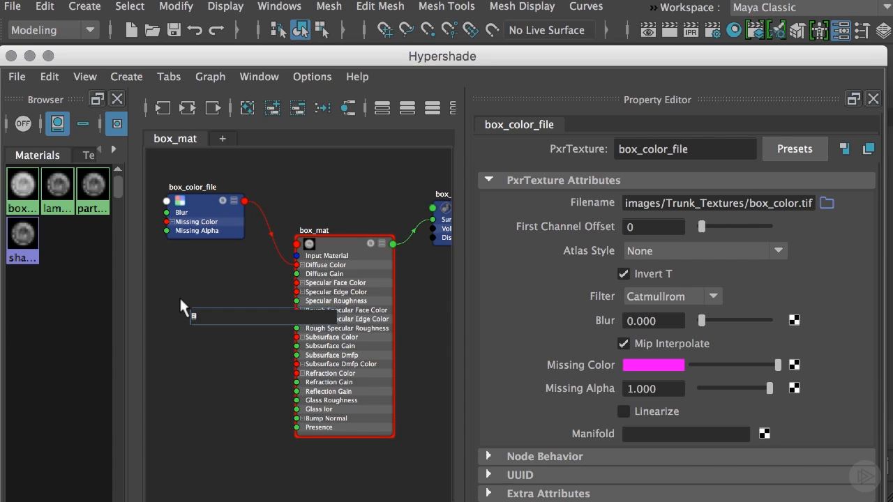
text(pxrt)
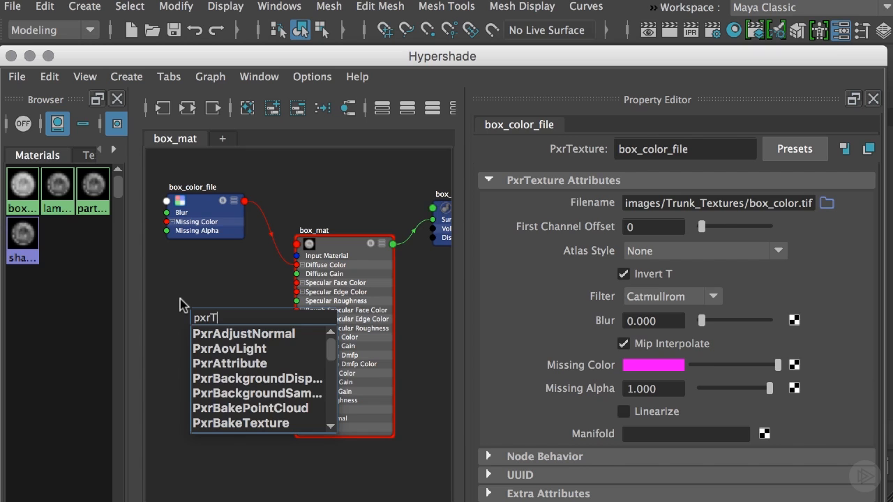
key(Down)
key(Down)
key(Return)
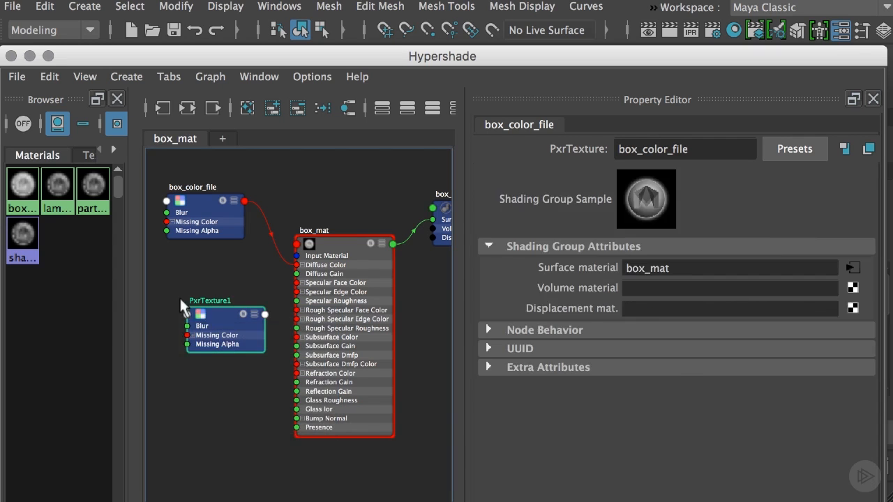
drag(217, 312, 178, 281)
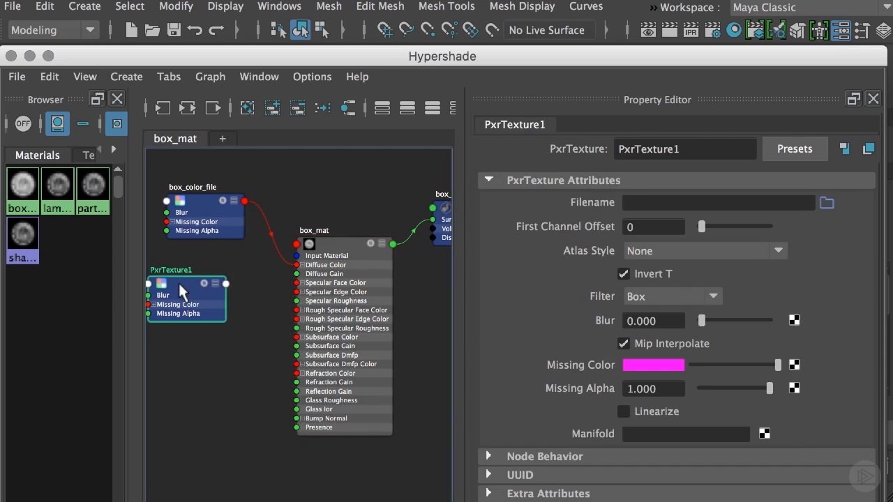
Step: Rename the new PxrTexture node to box_specular_file
double_click(689, 149)
text(box_specular_file)
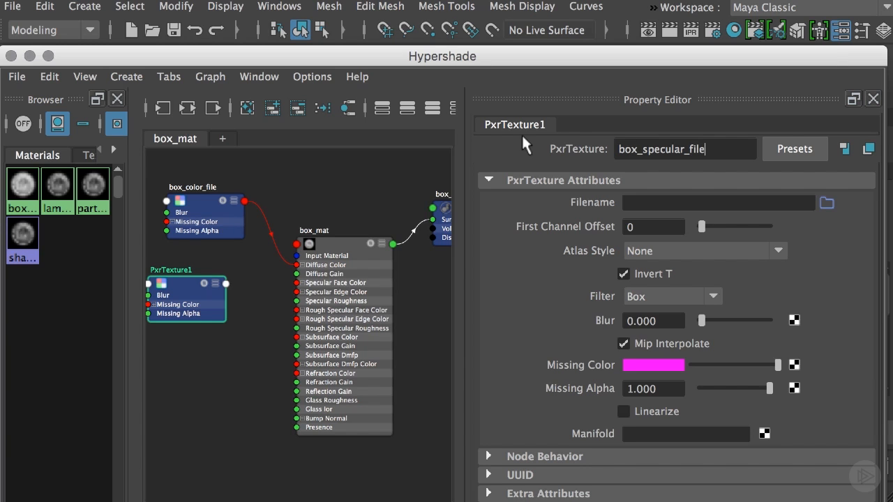
key(Return)
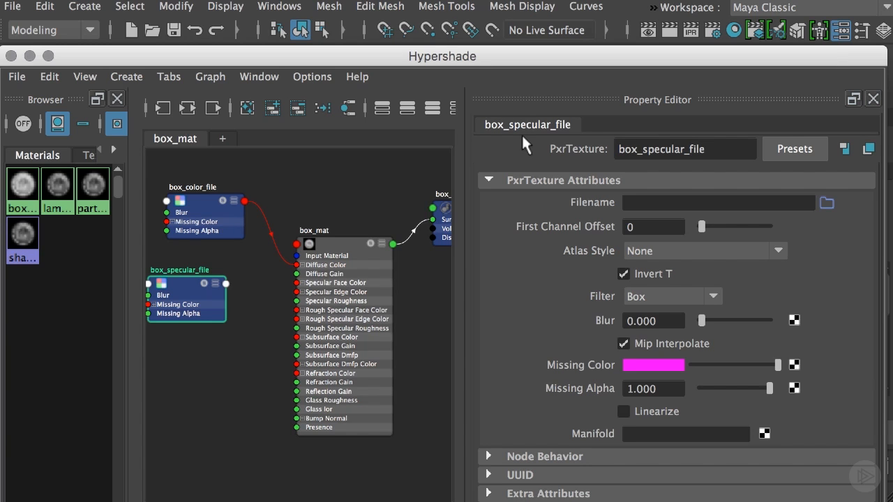
Step: Load box_specular.tif from sourceimages/Trunk_Textures into box_specular_file and set its filter to Catmullrom
click(826, 203)
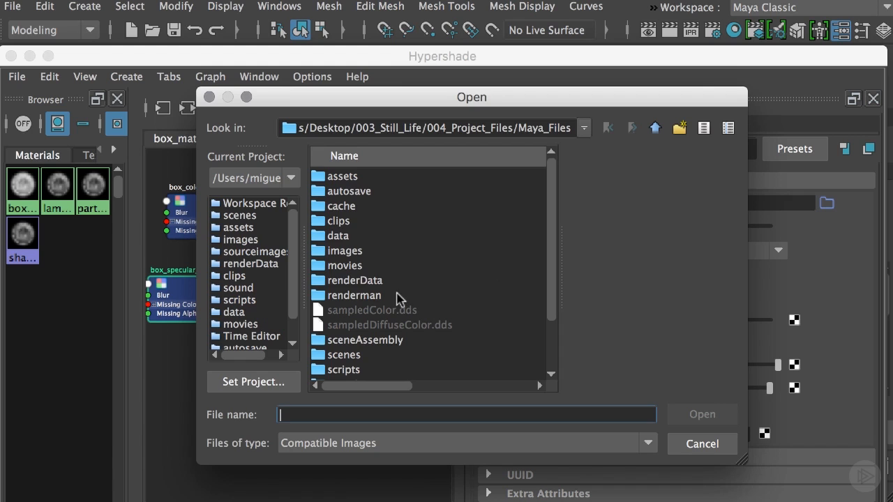
click(274, 253)
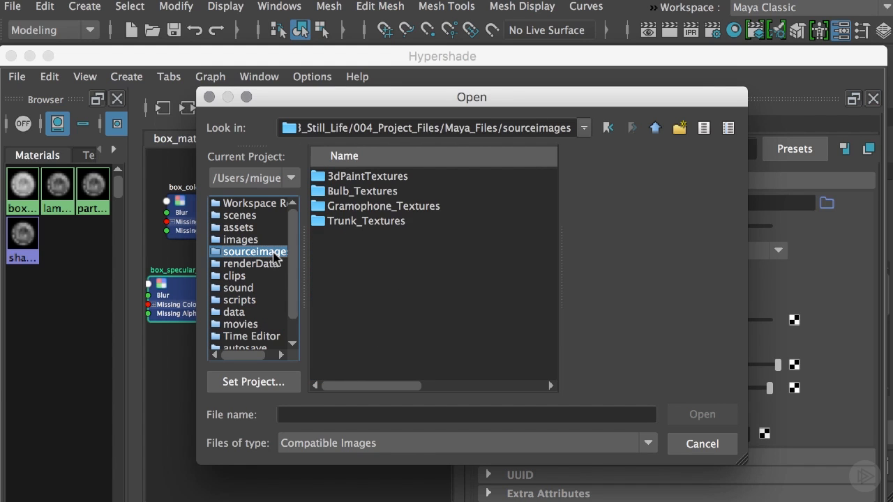
double_click(402, 221)
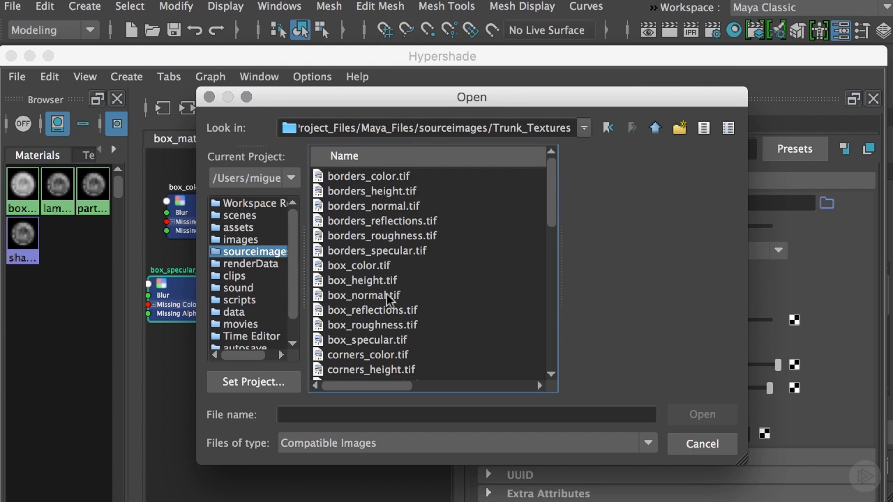
click(362, 340)
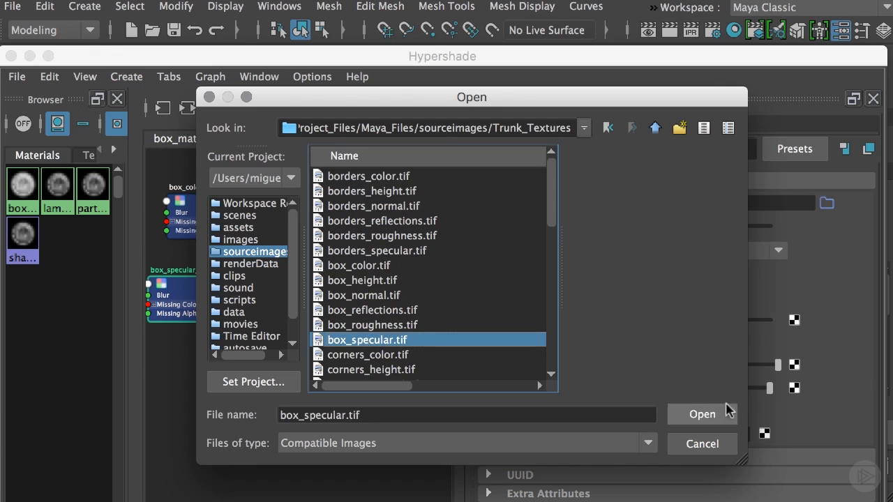
click(701, 413)
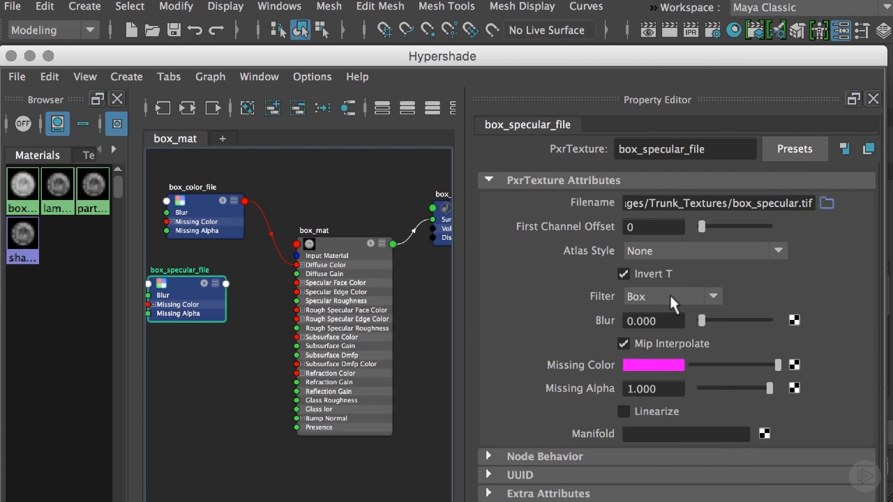
click(670, 295)
click(666, 408)
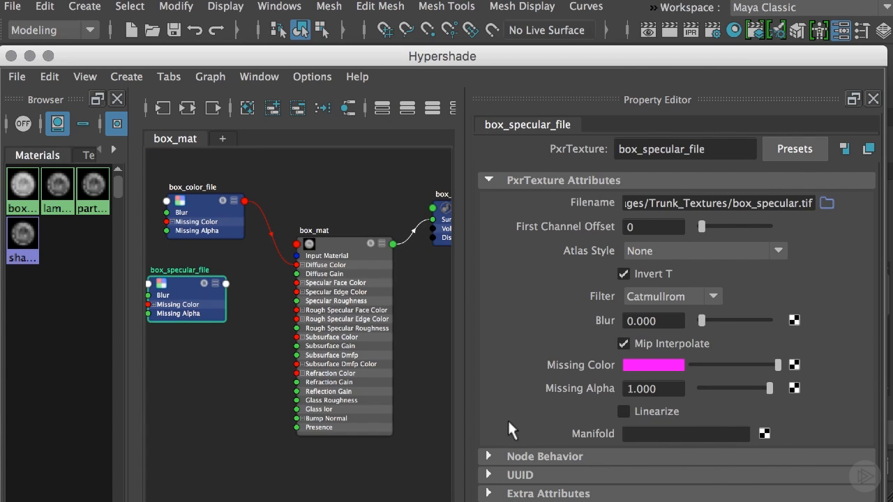
Step: Connect the Result RGB output of box_specular_file to the Specular Face Color input of box_mat
drag(197, 292, 188, 276)
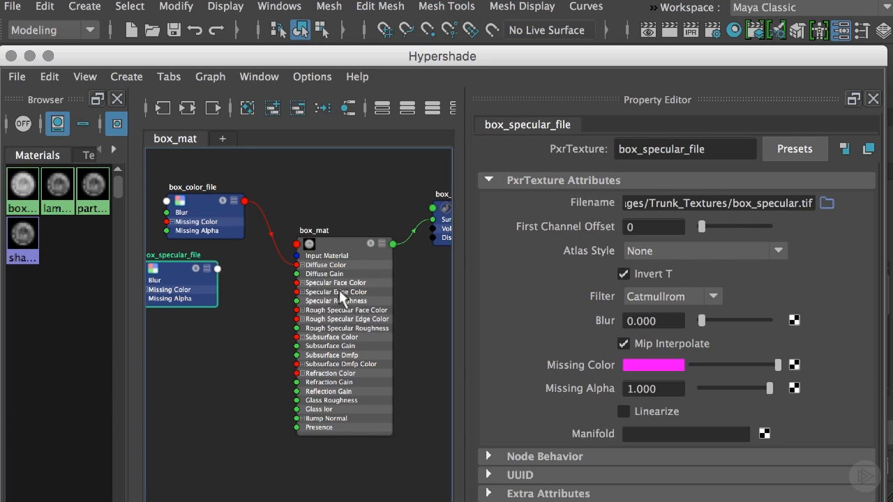
click(219, 267)
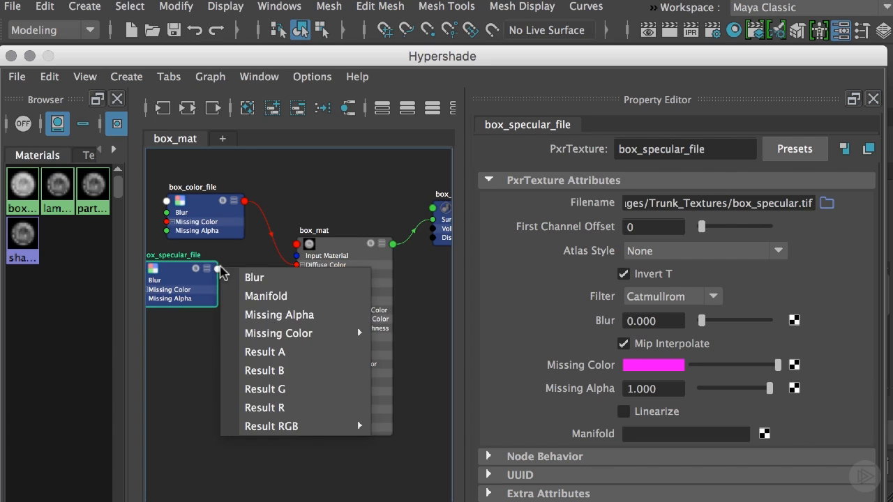
mouse_move(275, 427)
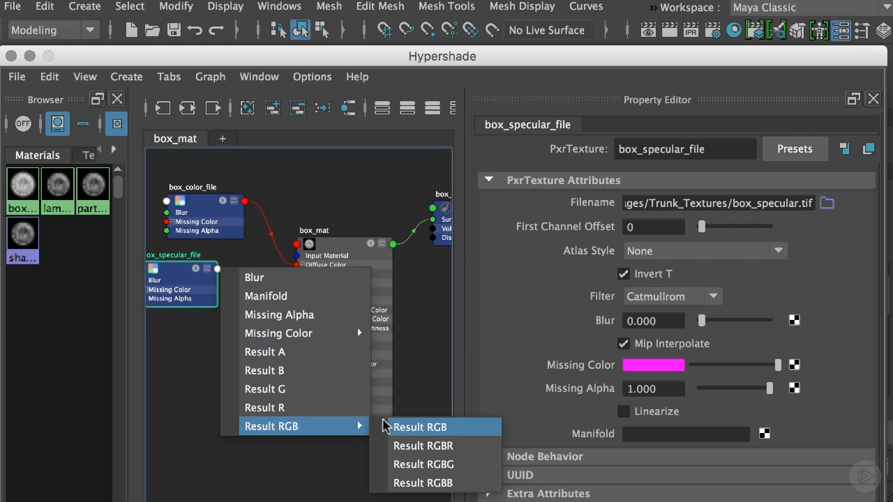
click(405, 425)
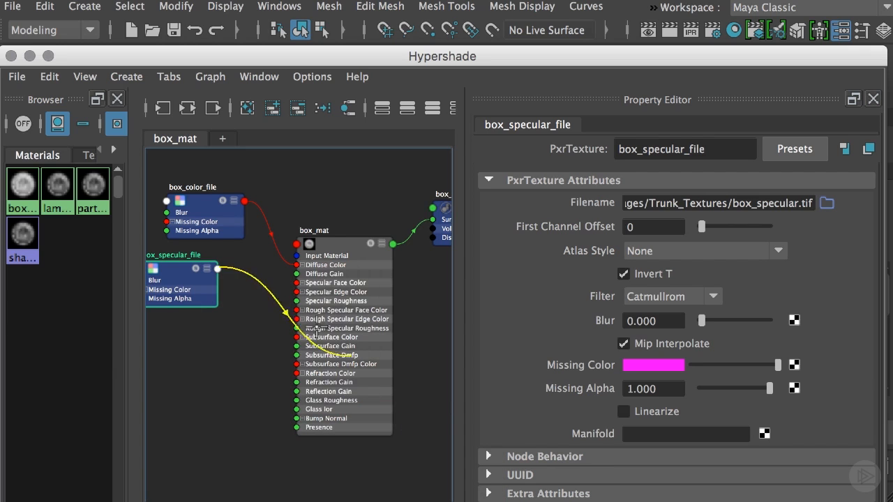
click(305, 282)
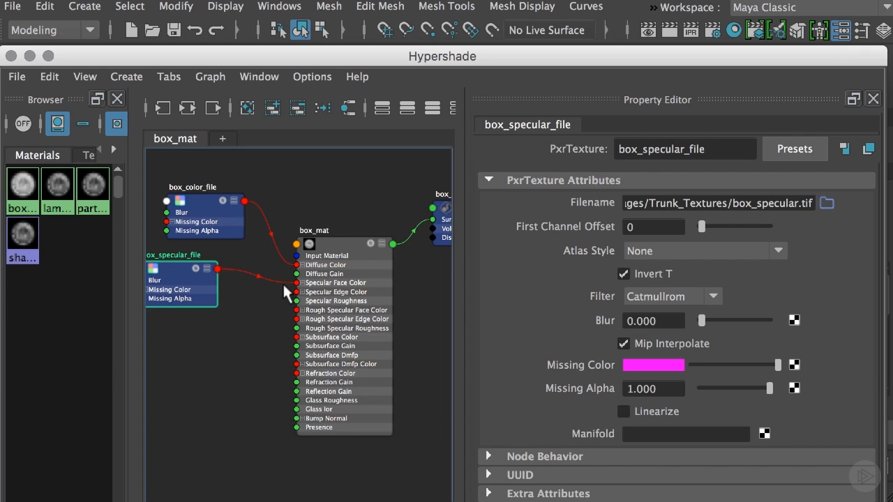
Step: Expand the box_specular_file node and connect its Result RGB output to the Specular Edge Color input of box_mat as well
click(209, 268)
click(208, 268)
drag(217, 307, 299, 296)
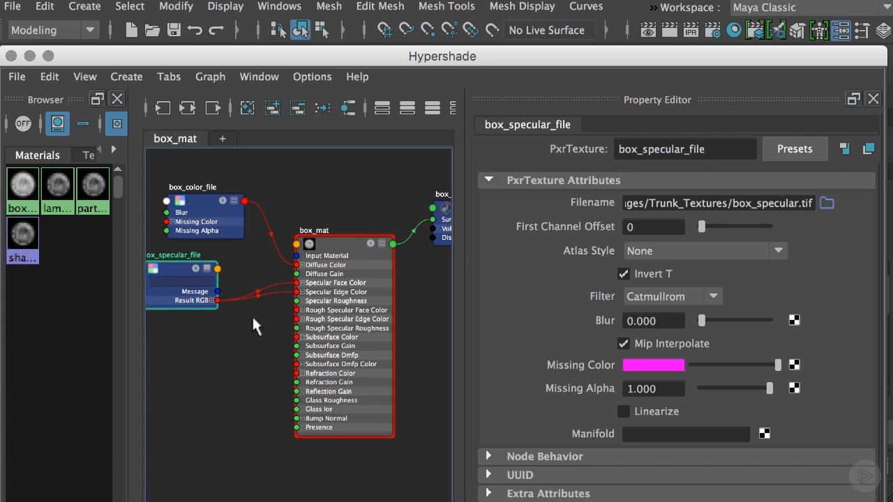
Step: Collapse the box_specular_file and box_color_file nodes to their simplest display and stack them closely on the input side of box_mat
drag(173, 268, 203, 264)
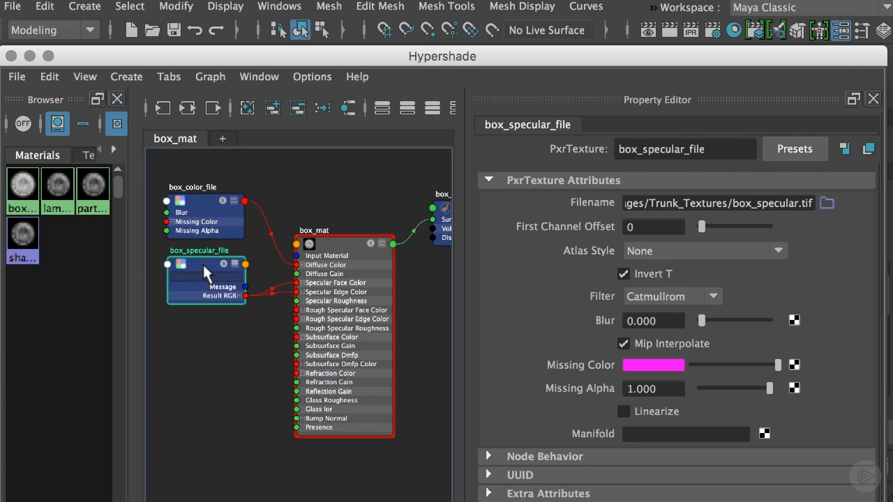
key(1)
click(201, 209)
key(1)
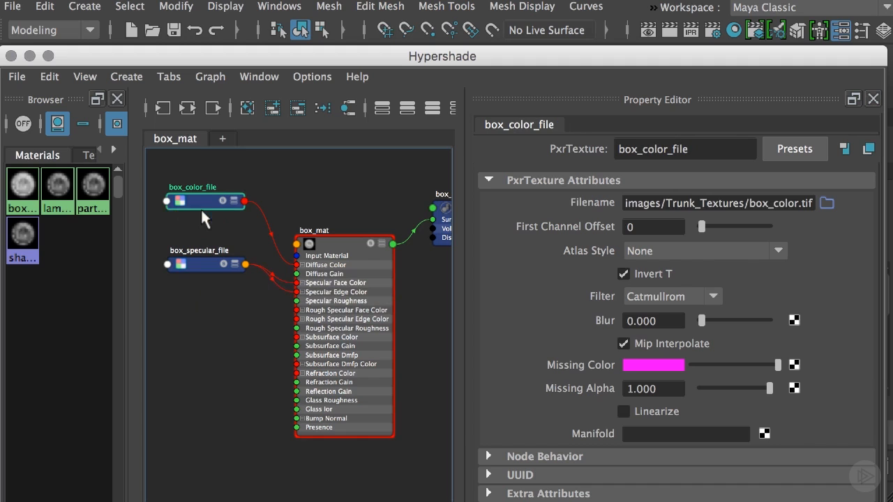
drag(207, 199, 207, 184)
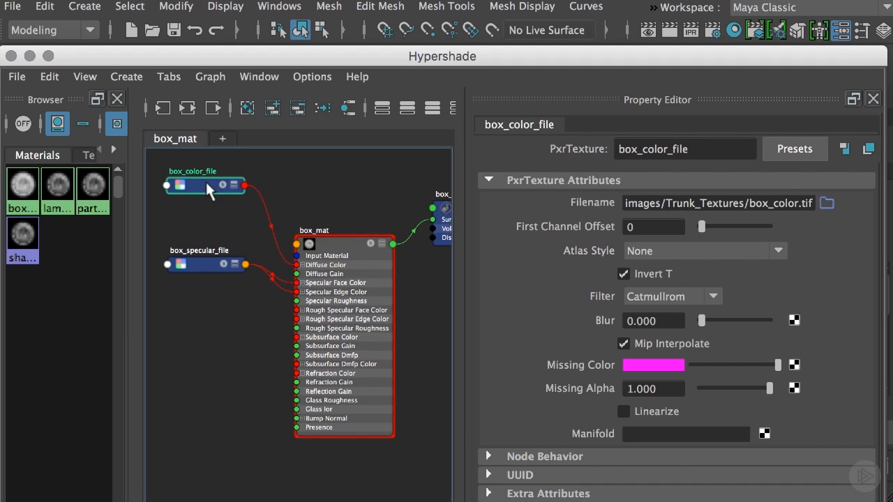
drag(205, 265, 196, 220)
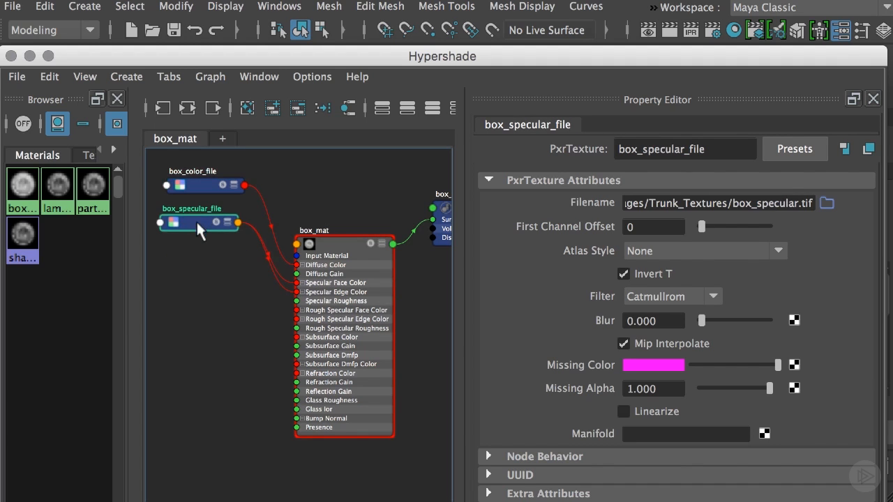
Step: Add a third PxrTexture node to the graph and place it below box_specular_file
click(191, 272)
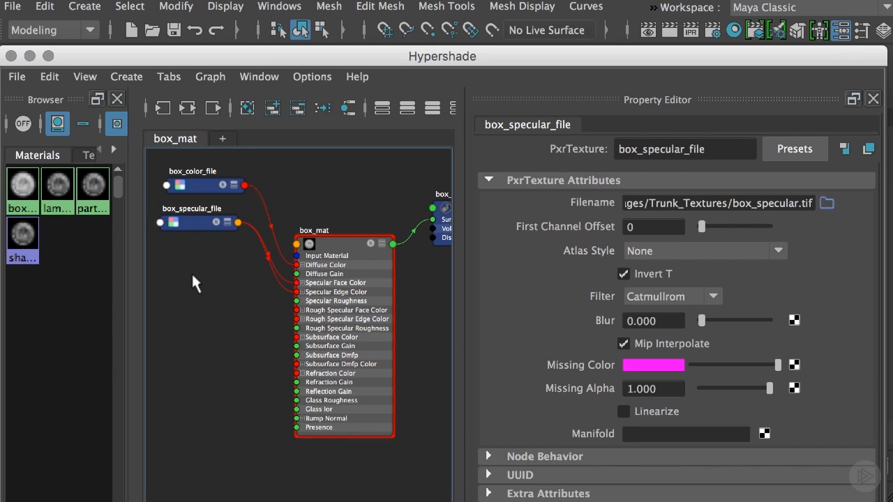
key(Tab)
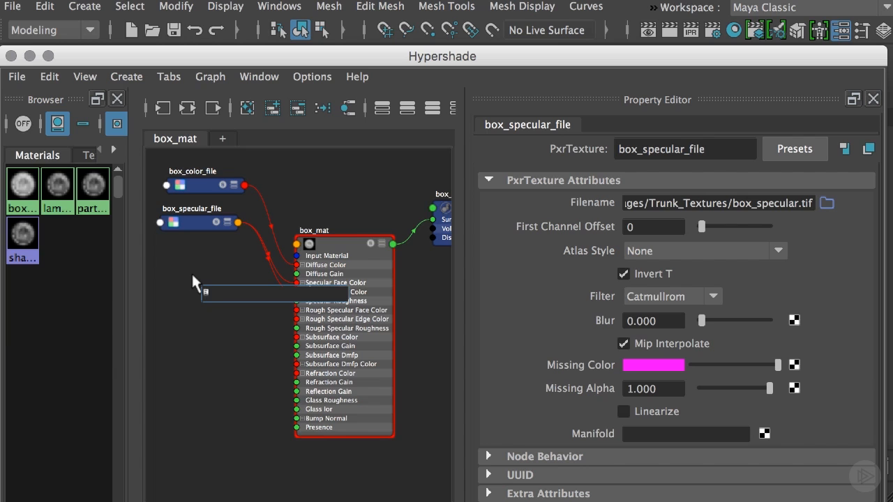
text(pxrTex)
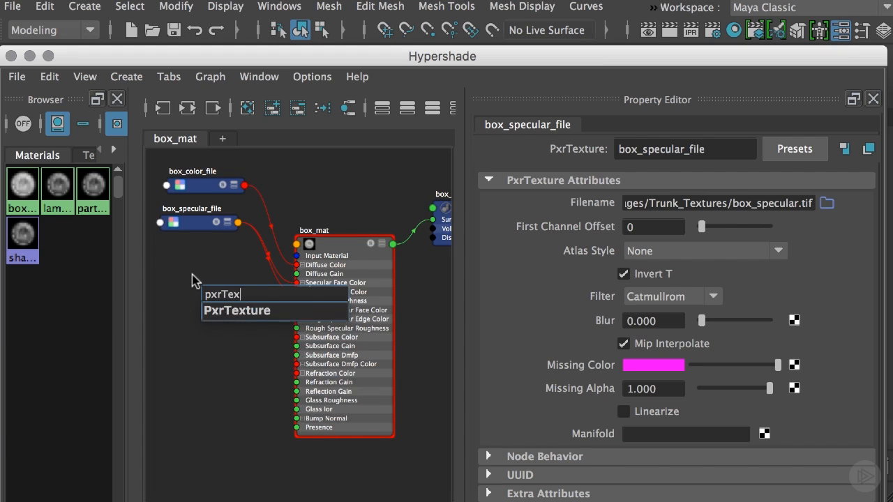
key(Return)
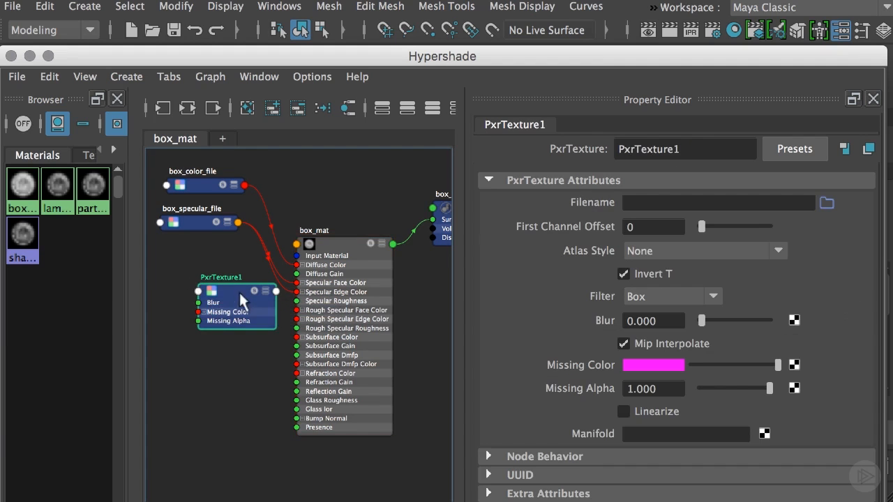
drag(238, 291, 200, 274)
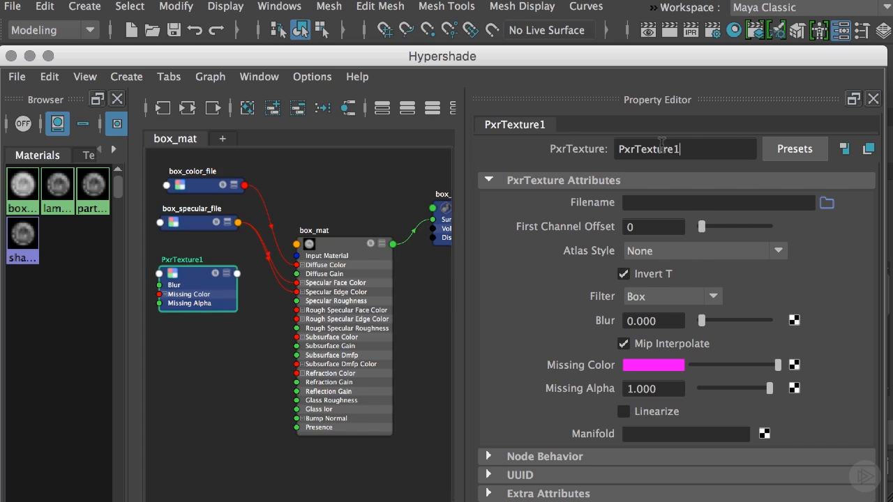
Step: Rename the third PxrTexture node to box_reflections_file
double_click(744, 150)
text(box_)
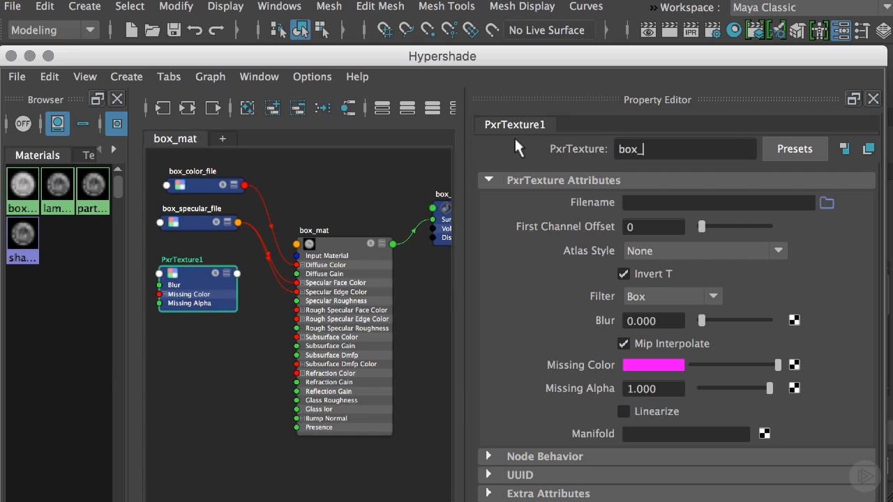
text(reflections_file)
key(Return)
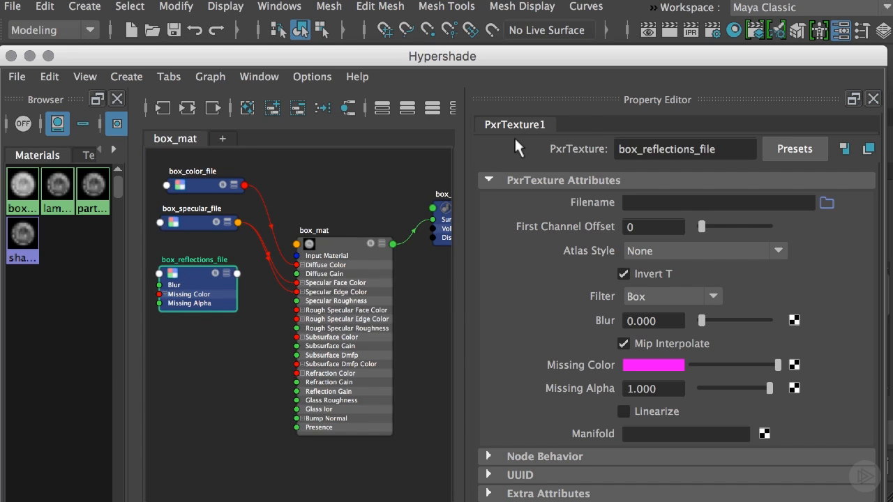
Step: Set the box_reflections_file filter to Catmullrom and load box_reflections.tif from sourceimages/Trunk_Textures into it
click(660, 296)
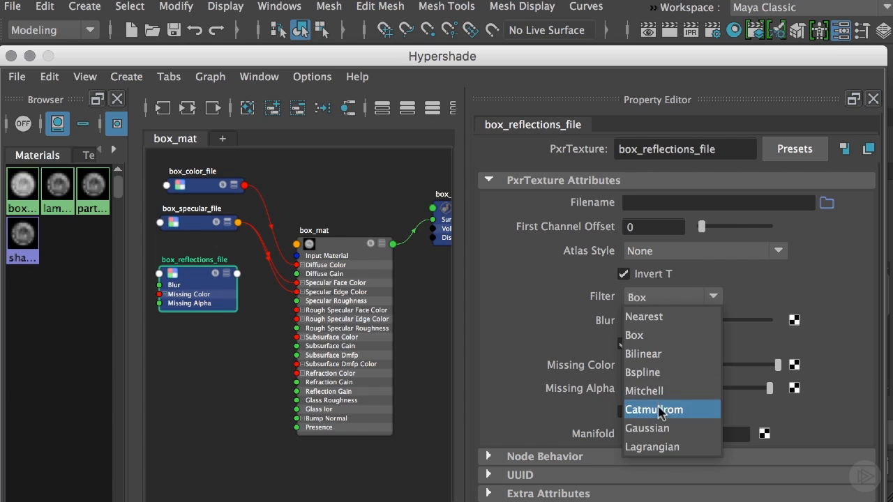
click(660, 410)
click(826, 202)
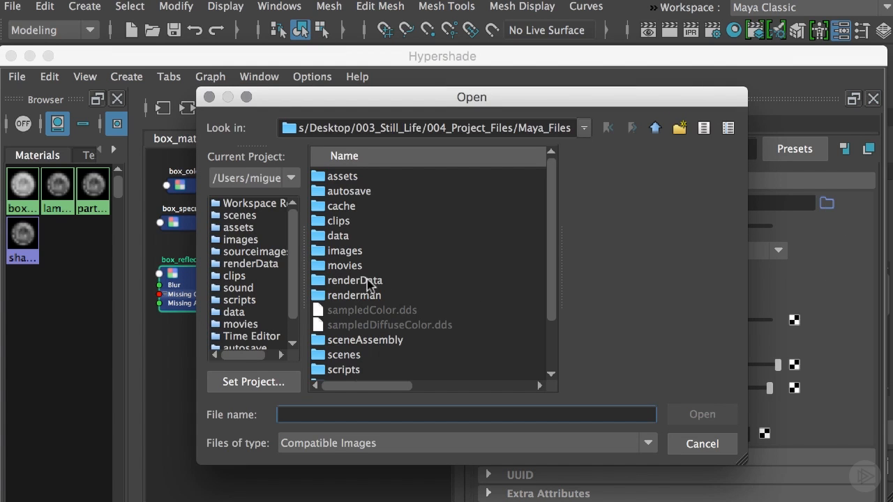
click(271, 253)
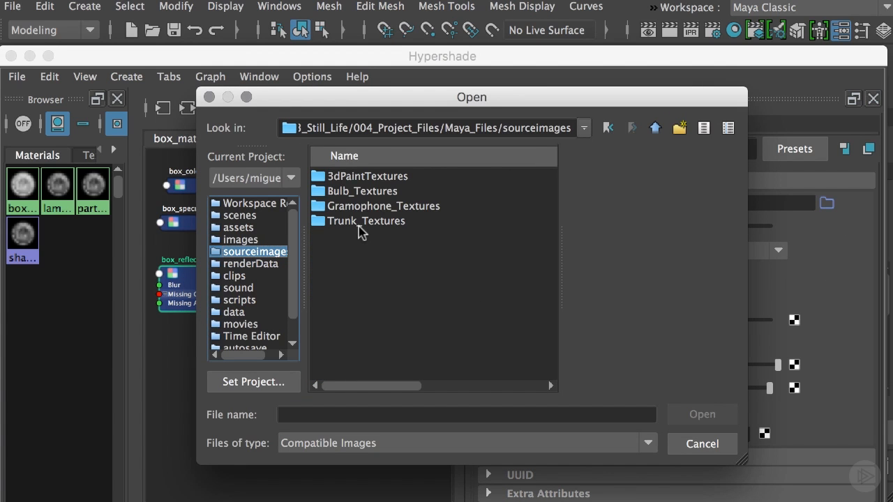
click(357, 222)
double_click(357, 222)
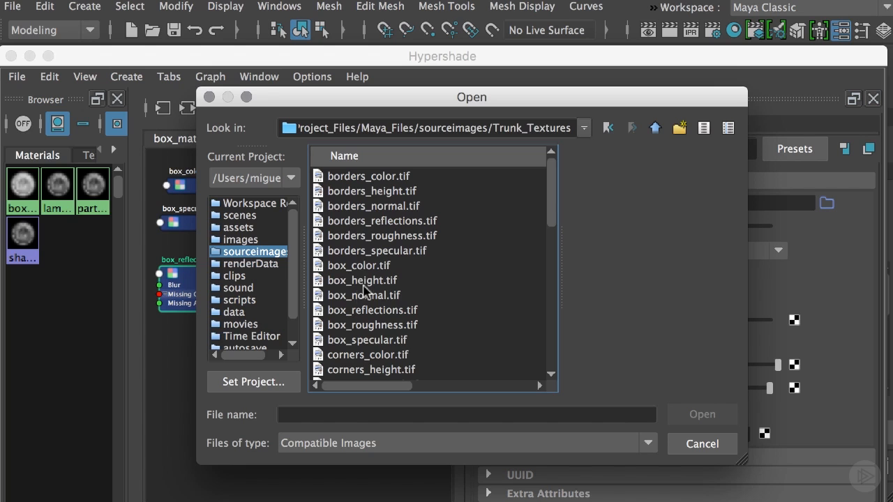
click(347, 311)
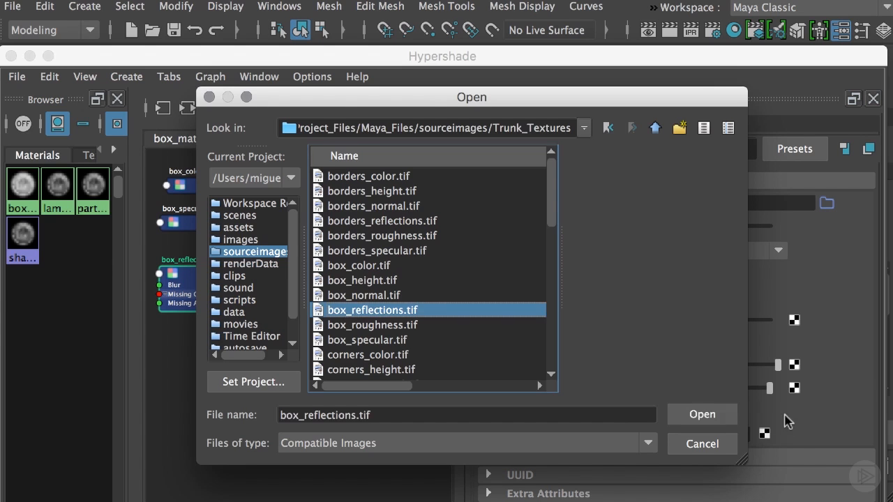
click(702, 414)
drag(189, 274, 168, 275)
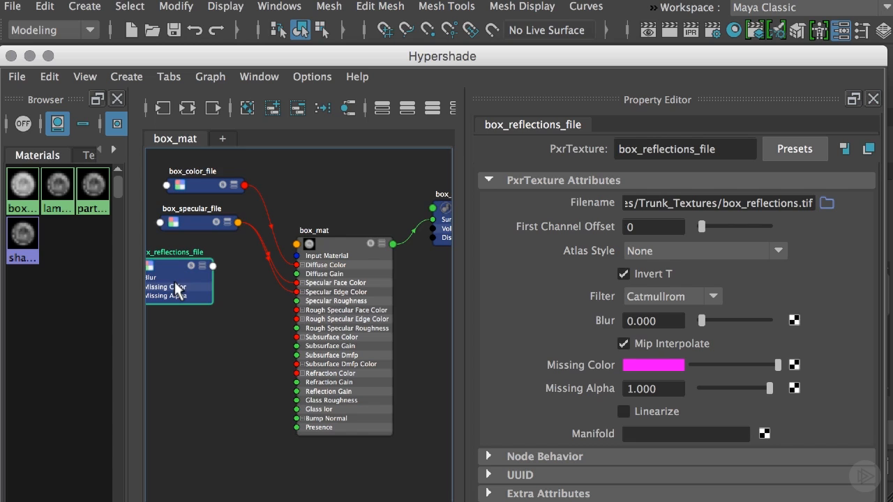
Step: Add a PxrToFloat node to the graph and place it below box_reflections_file, on the input side of box_mat
click(199, 336)
key(Tab)
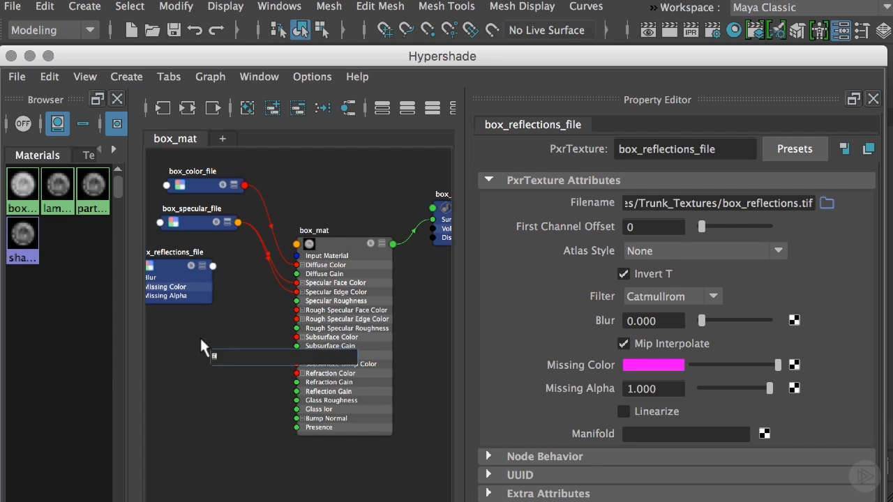
text(pxrT)
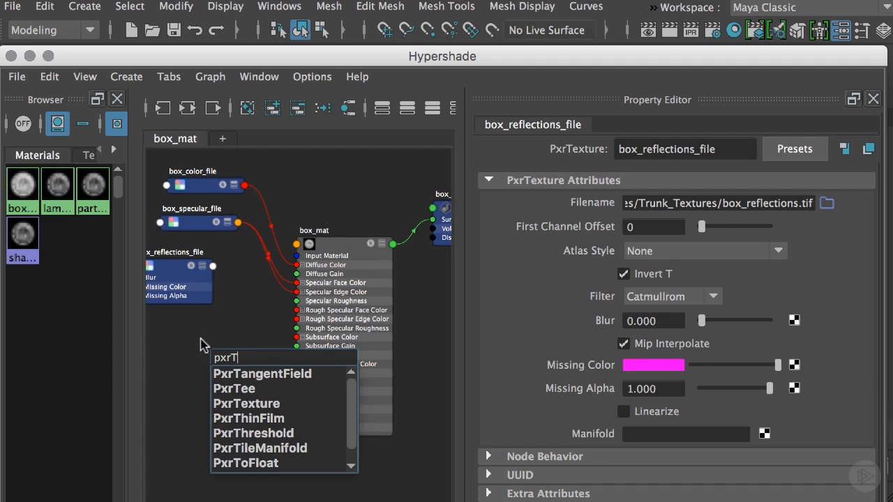
text(oFloat)
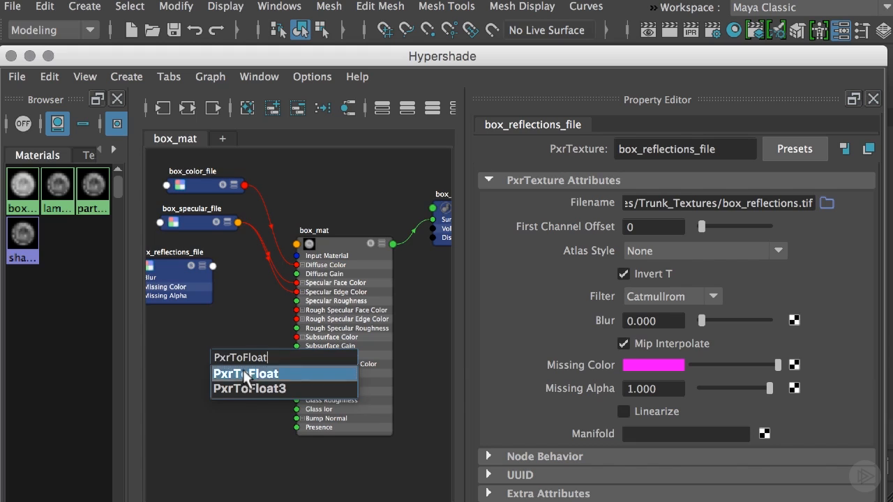
click(241, 370)
key(Return)
drag(242, 366, 231, 339)
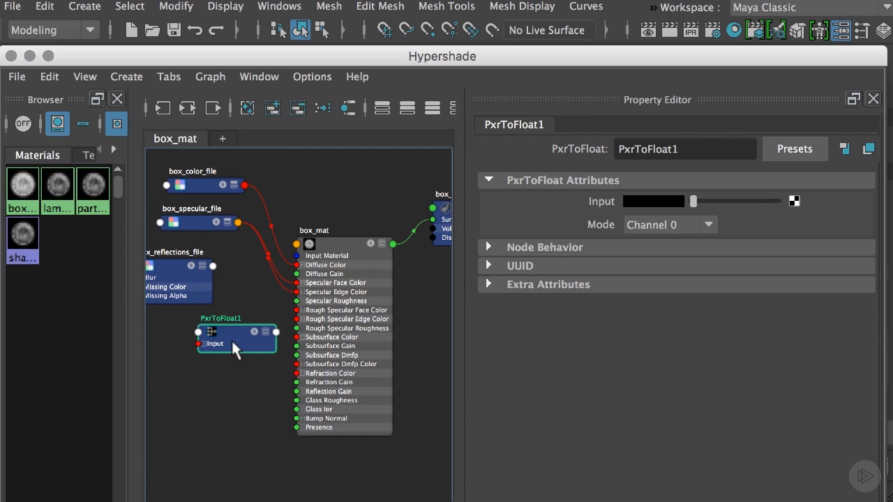
Step: Space box_reflections_file away from the PxrToFloat node and connect its Result RGB output to that node's Input
drag(191, 280, 153, 281)
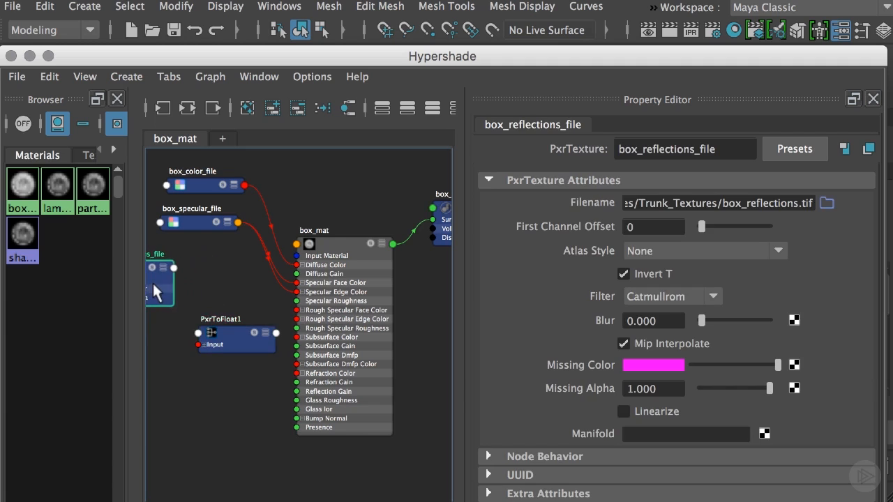
click(174, 269)
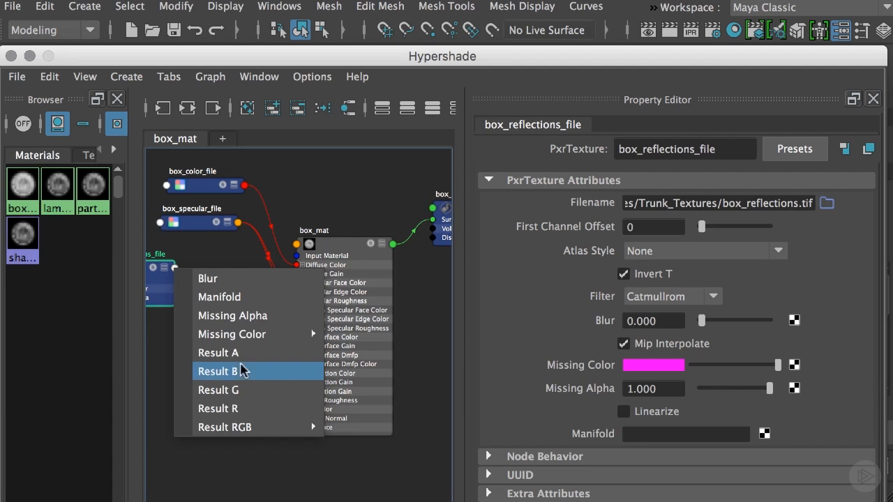
mouse_move(318, 428)
click(351, 428)
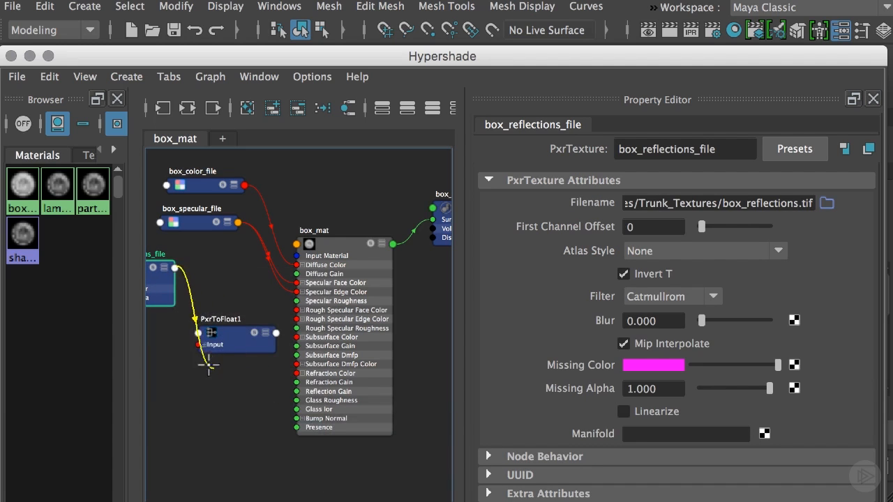
click(199, 342)
drag(235, 337, 233, 319)
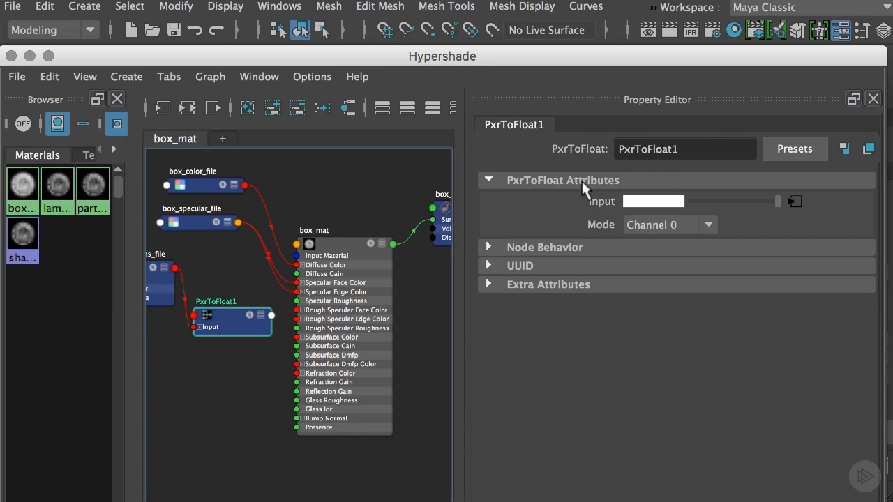
Step: Set the PxrToFloat node's mode to Luminance and rename it box_reflections_float
click(654, 224)
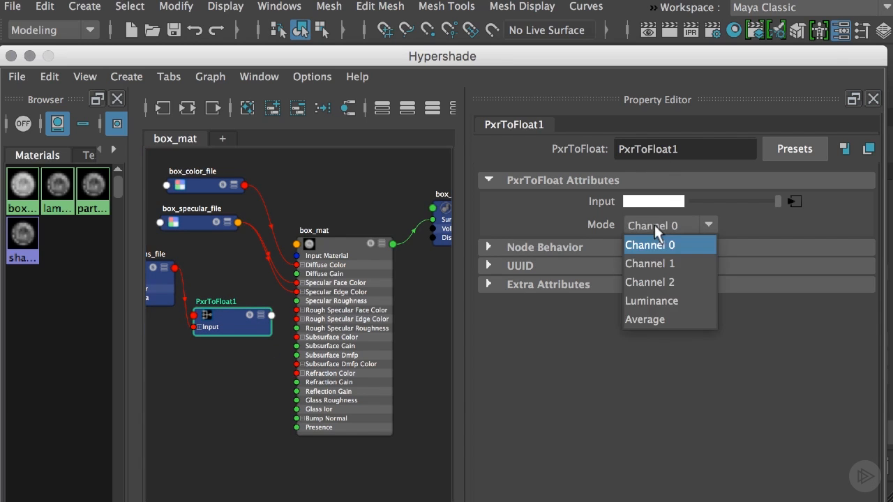
click(659, 301)
drag(692, 149, 617, 149)
text(box_)
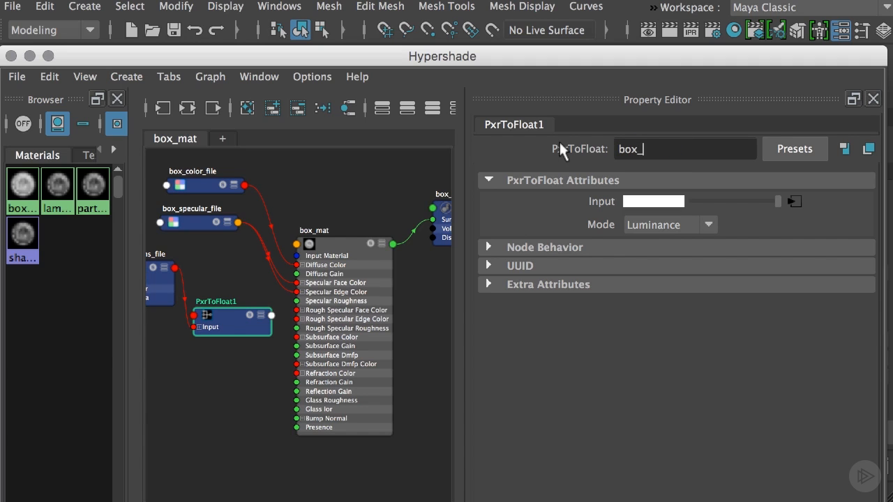
text(reflections_float)
key(Return)
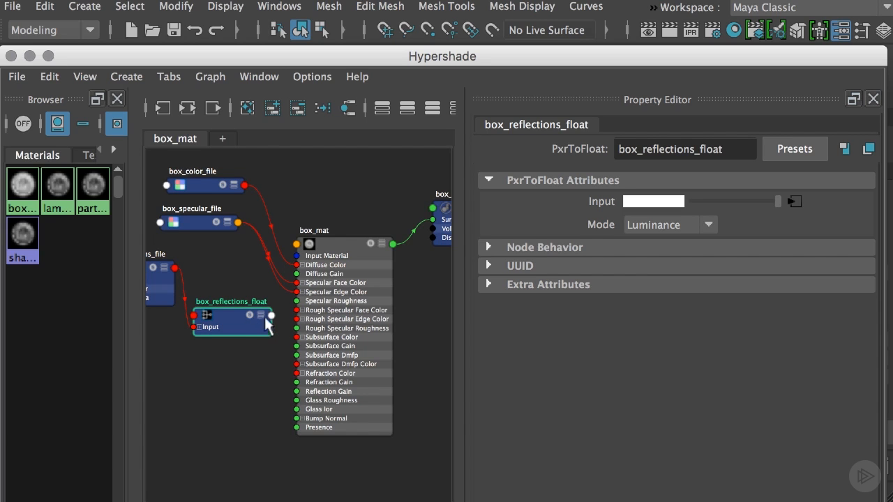
Step: Connect the Result F output of box_reflections_float to the Reflection Gain input of box_mat
scroll(312, 362, up, 2)
scroll(312, 362, up, 3)
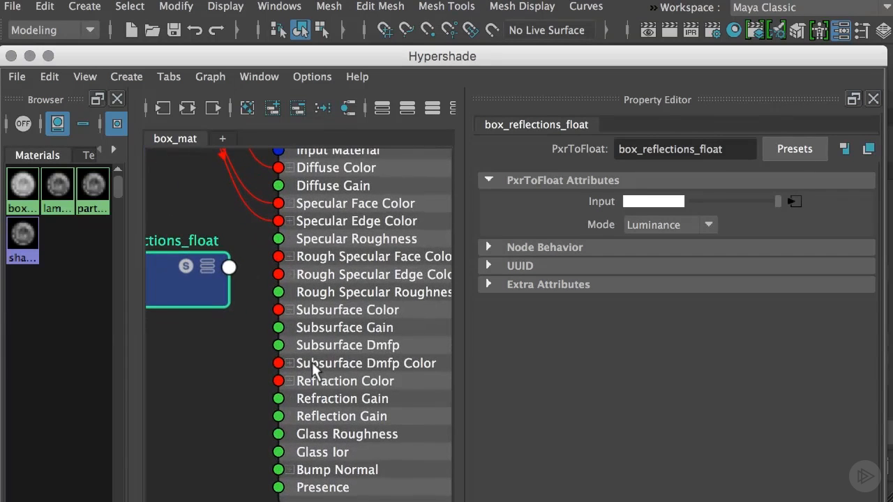
click(229, 269)
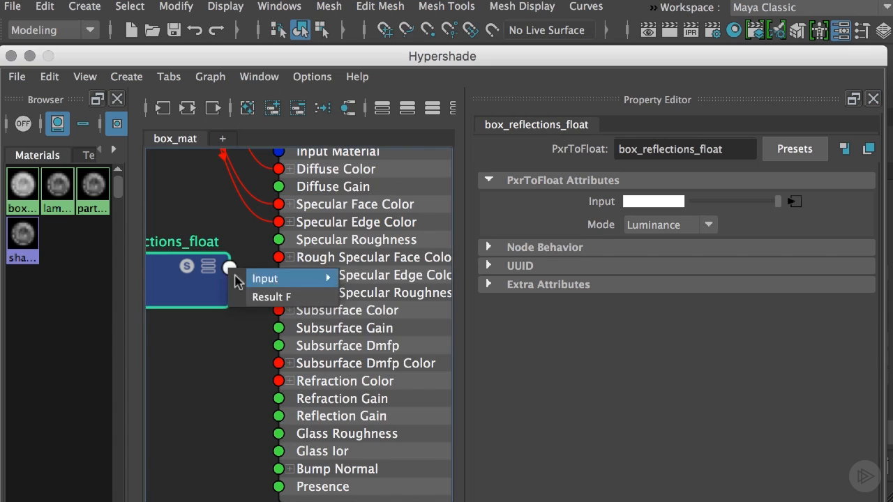
click(256, 296)
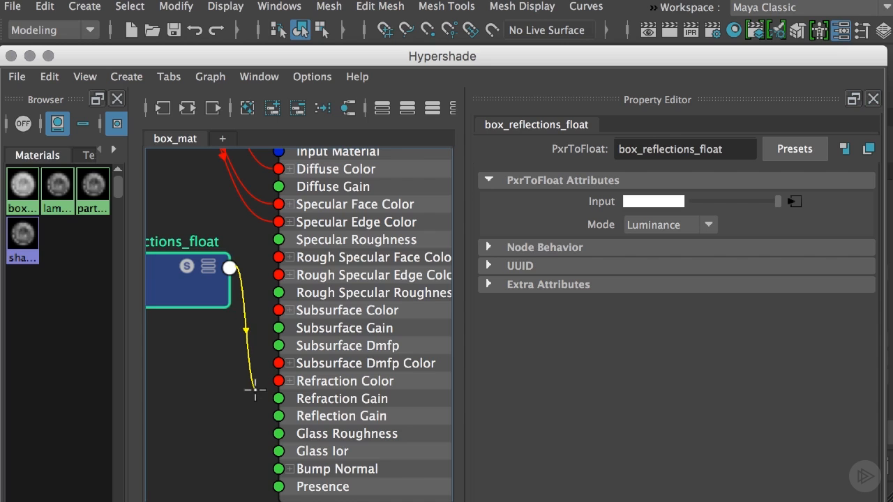
click(279, 416)
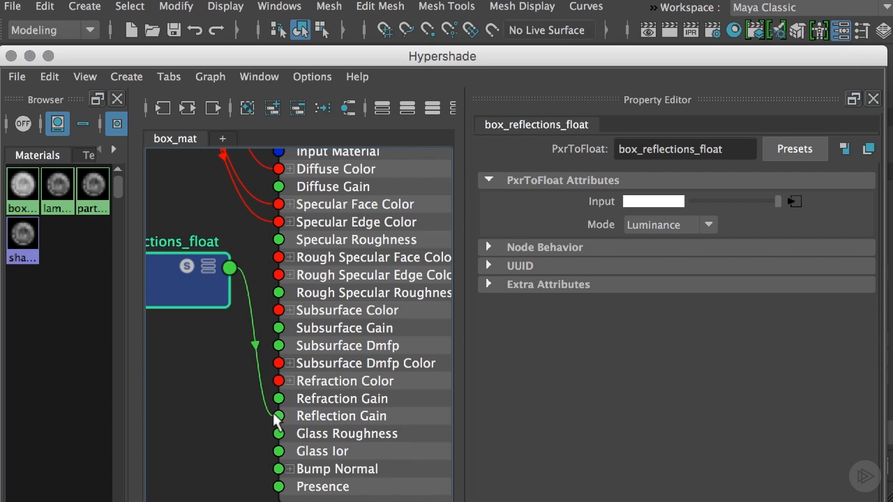
Step: Collapse box_reflections_float and box_reflections_file to their simplest display and stack them closely below box_specular_file
scroll(337, 275, down, 5)
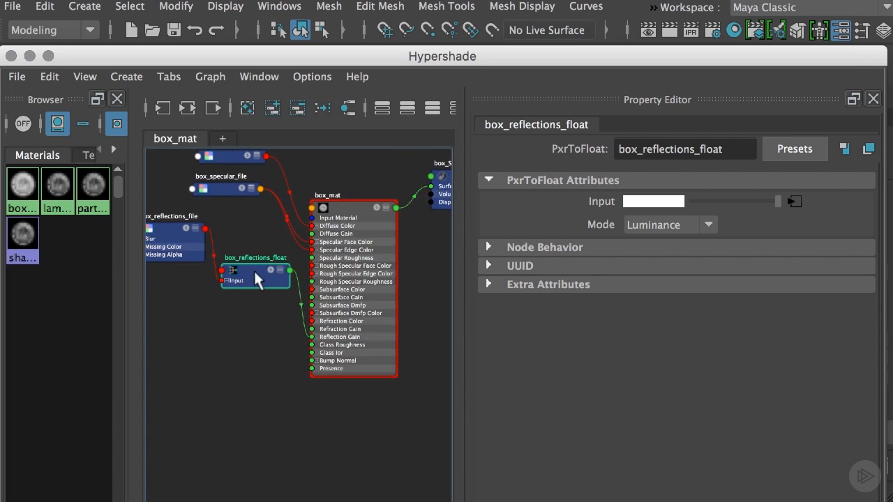
drag(253, 270, 254, 244)
key(1)
click(184, 226)
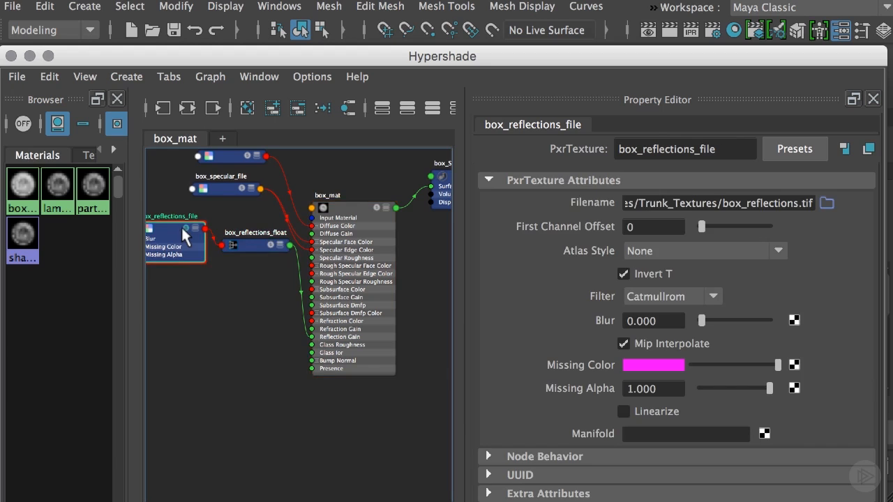
key(1)
drag(185, 226, 182, 210)
drag(236, 234, 225, 215)
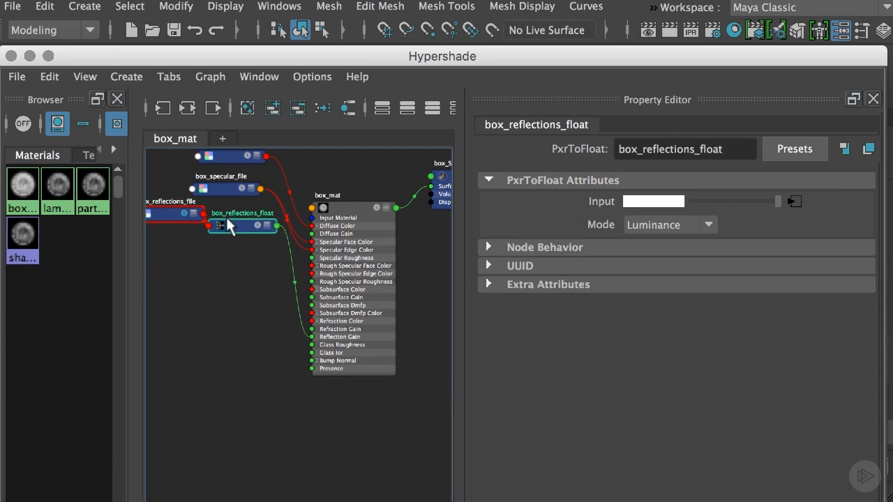
click(266, 272)
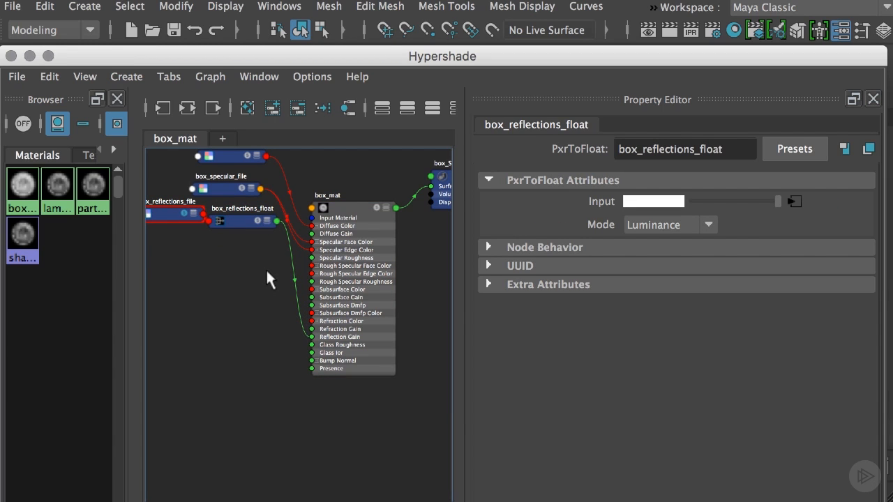
Step: Add a fourth PxrTexture node to the graph and place it below the reflections nodes
alt+middle_drag(302, 318, 338, 356)
alt+right_drag(307, 351, 404, 417)
alt+middle_drag(336, 383, 318, 378)
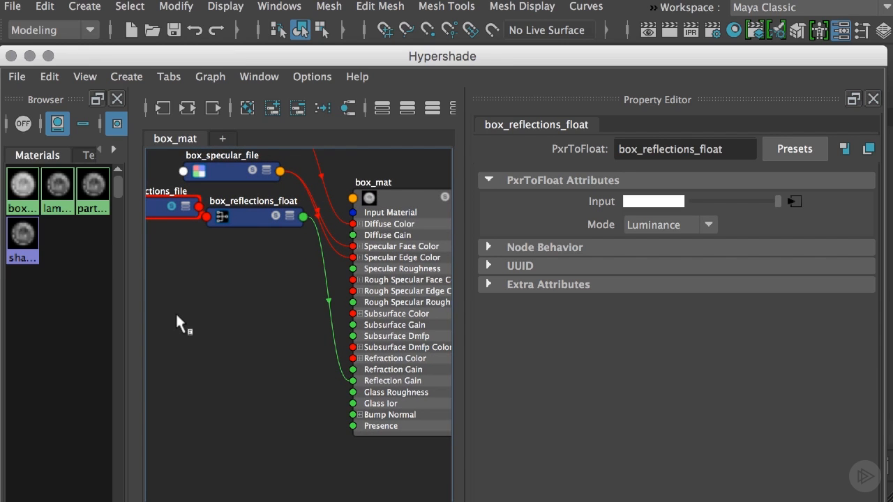
key(Tab)
text(pxr)
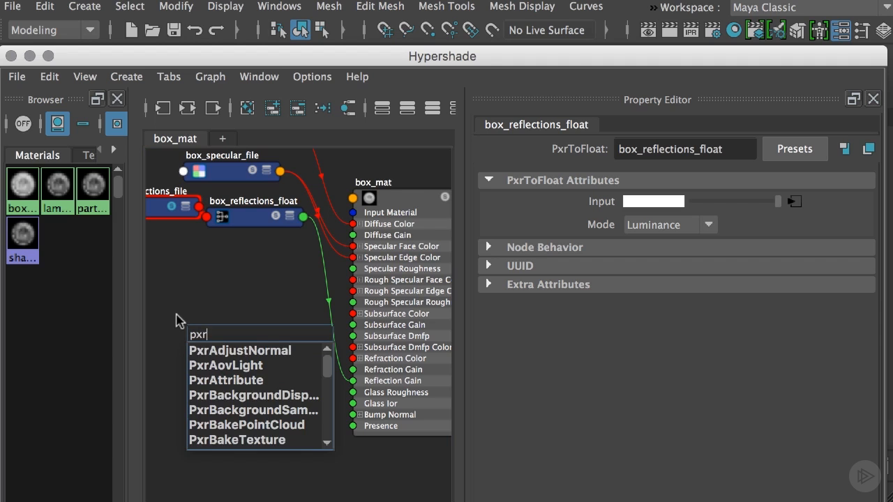
text(T)
key(Down)
key(Down)
key(Down)
key(Return)
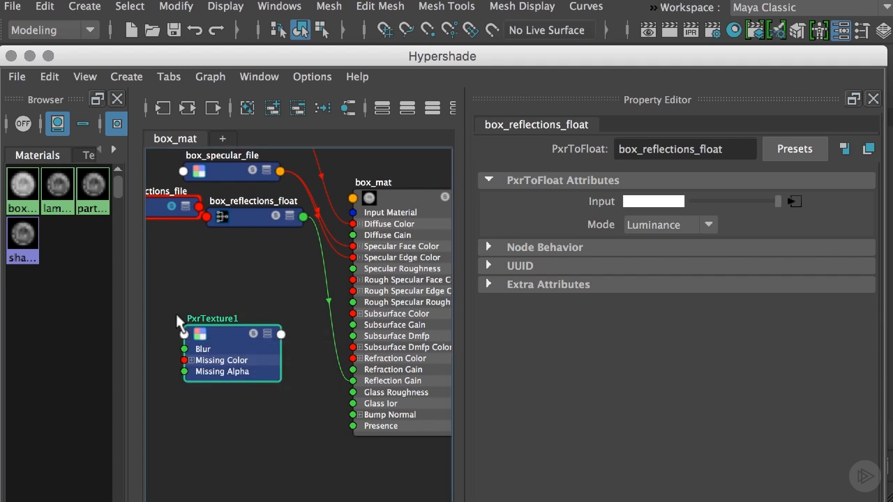
drag(195, 340, 185, 304)
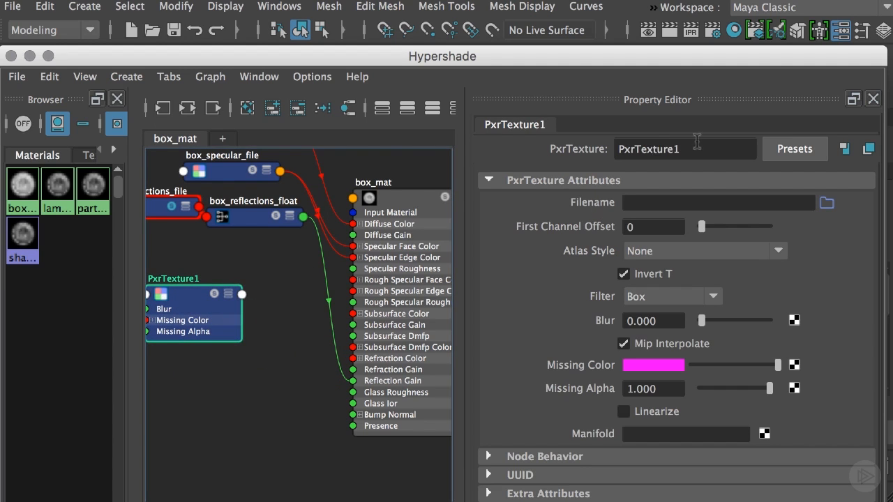
Step: Rename the new PxrTexture node to box_roughness_file
double_click(670, 149)
text(box)
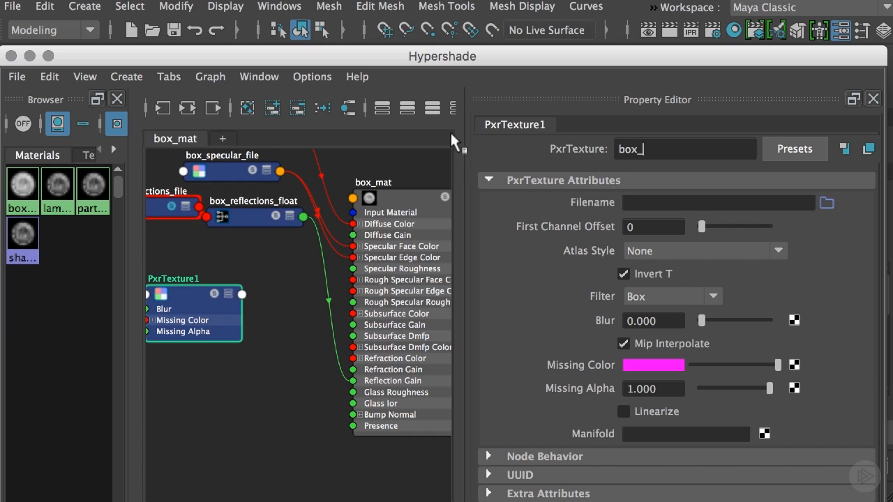
text(_roughness_file)
key(Return)
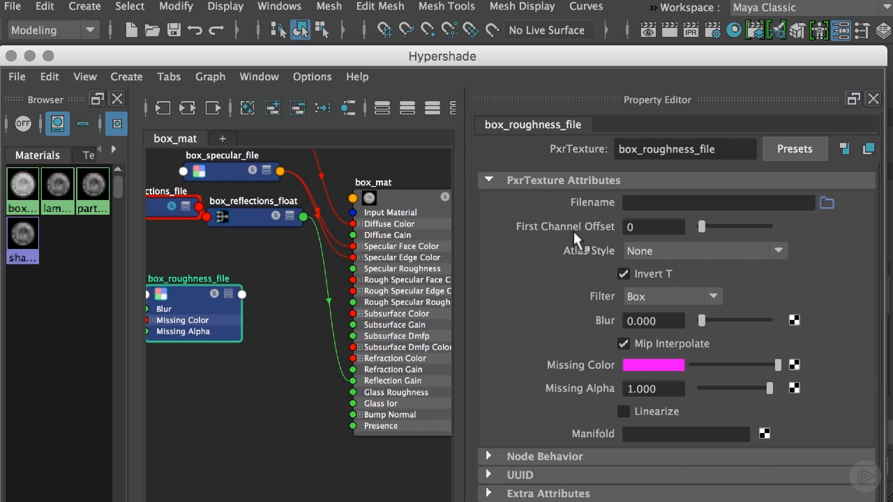
Step: Set the box_roughness_file filter to Catmullrom and load box_roughness.tif from sourceimages/Trunk_Textures into it
click(663, 295)
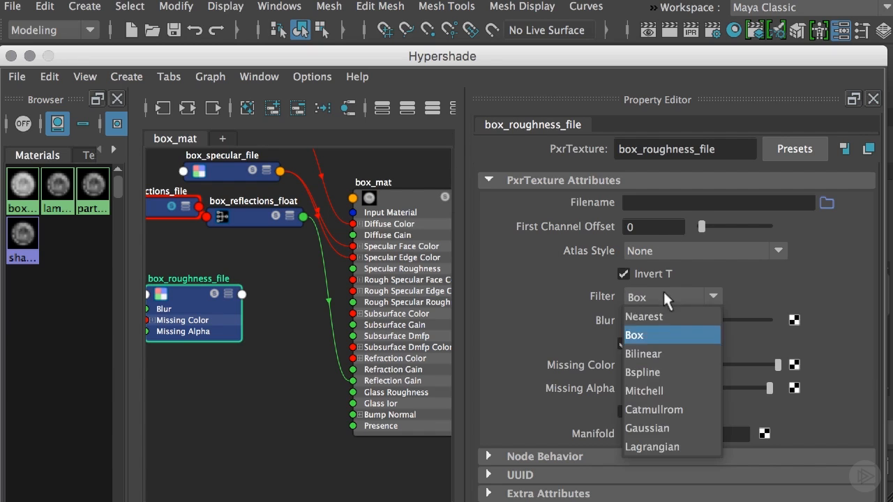
click(688, 408)
click(827, 203)
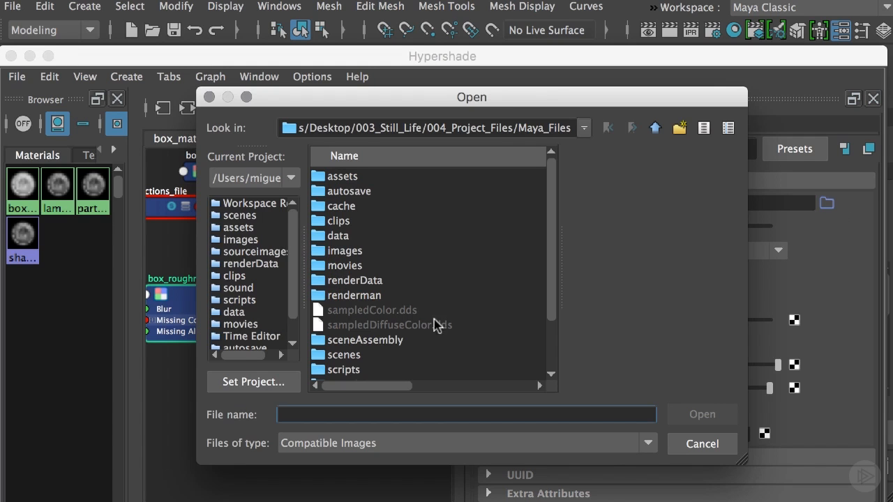
click(265, 252)
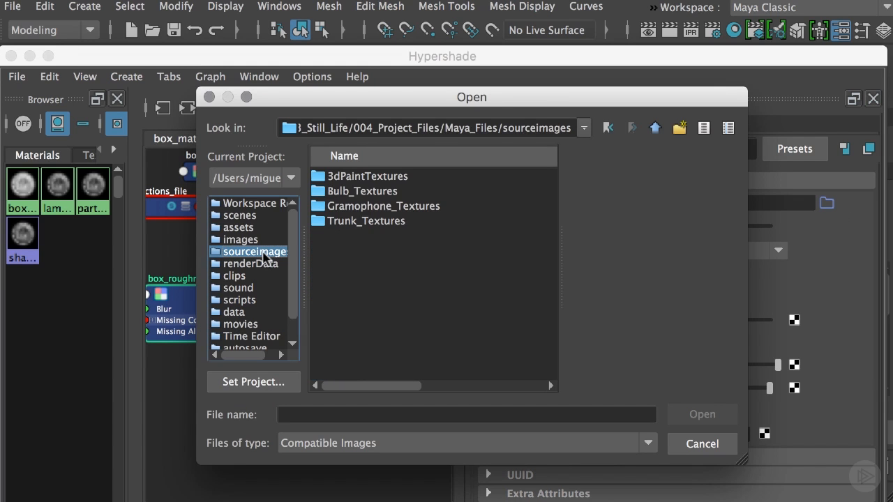
double_click(363, 222)
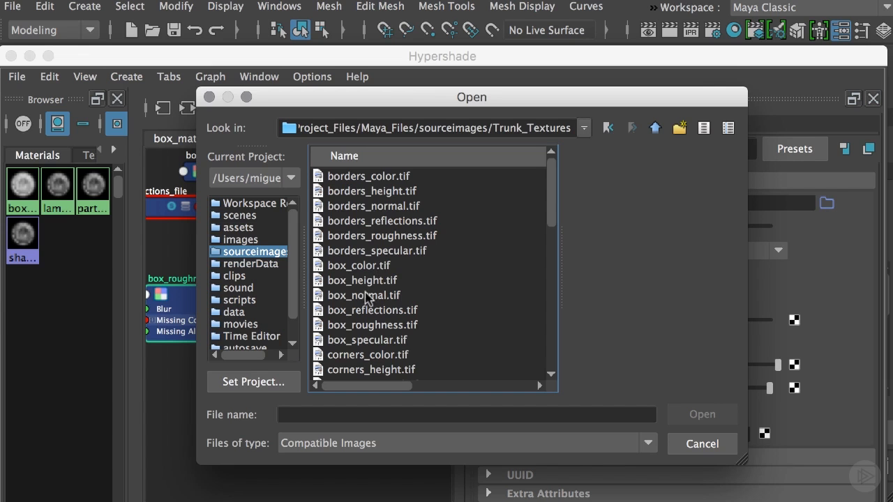
click(349, 339)
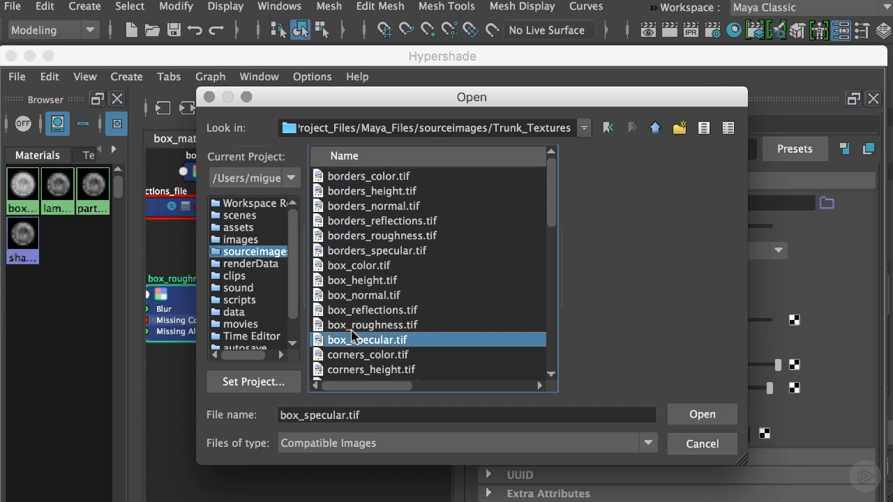
click(399, 327)
click(687, 415)
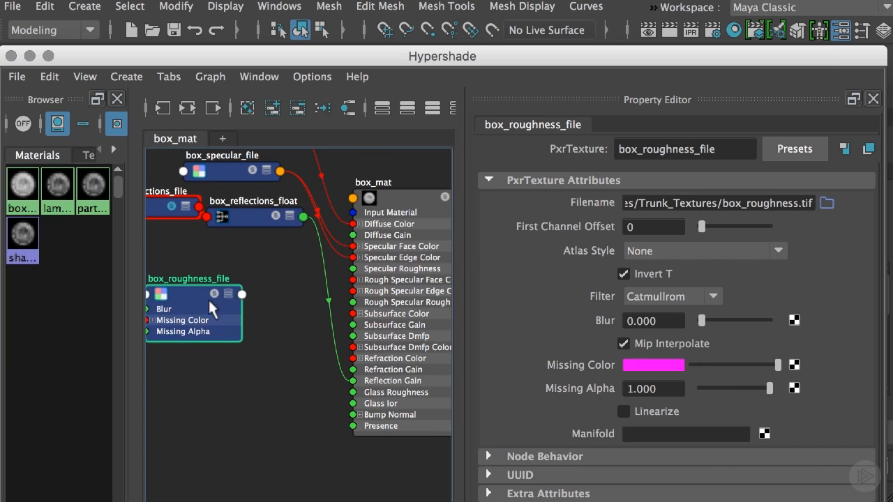
Step: Move box_roughness_file farther from box_mat and add a second PxrToFloat node in the space between them
drag(208, 298, 168, 287)
click(256, 314)
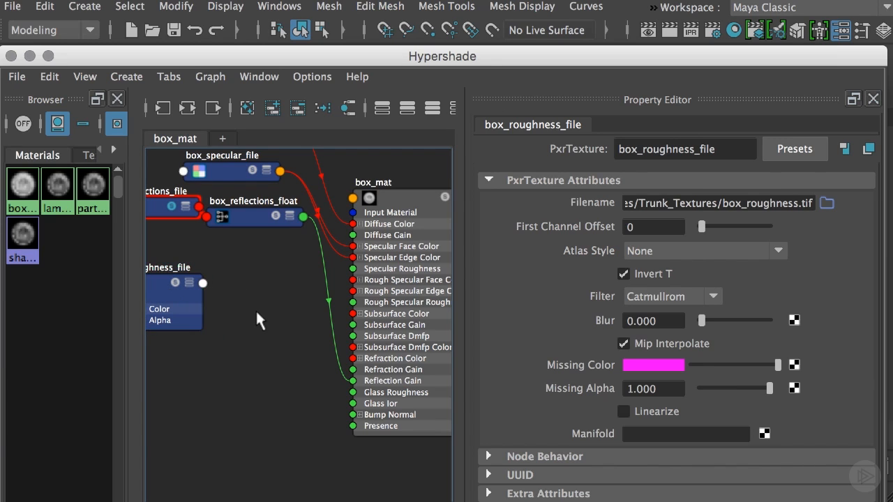
key(Tab)
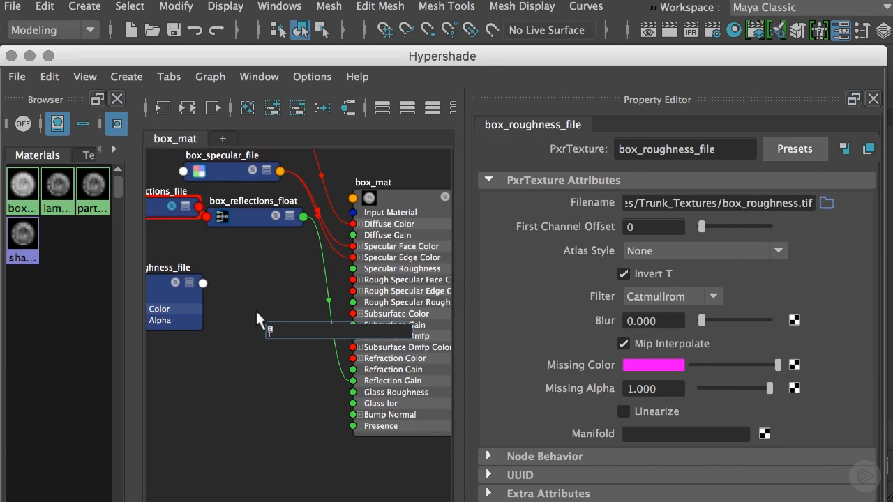
text(PxrToFloat)
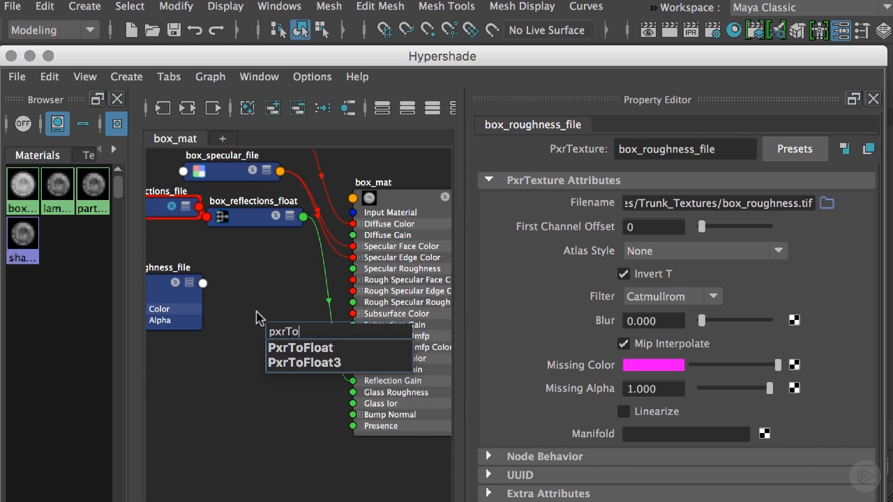
key(Return)
drag(305, 334, 274, 317)
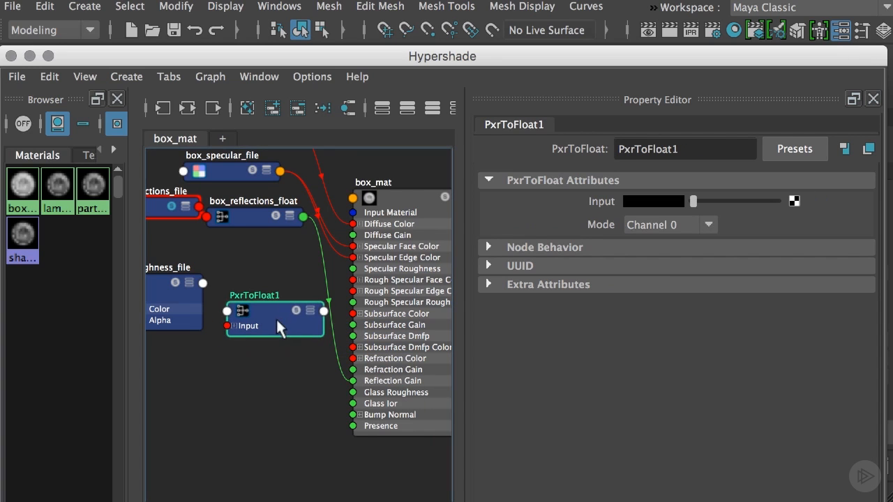
Step: Rename the new PxrToFloat node to box_roughness_float and set its mode to Luminance
drag(706, 148, 535, 138)
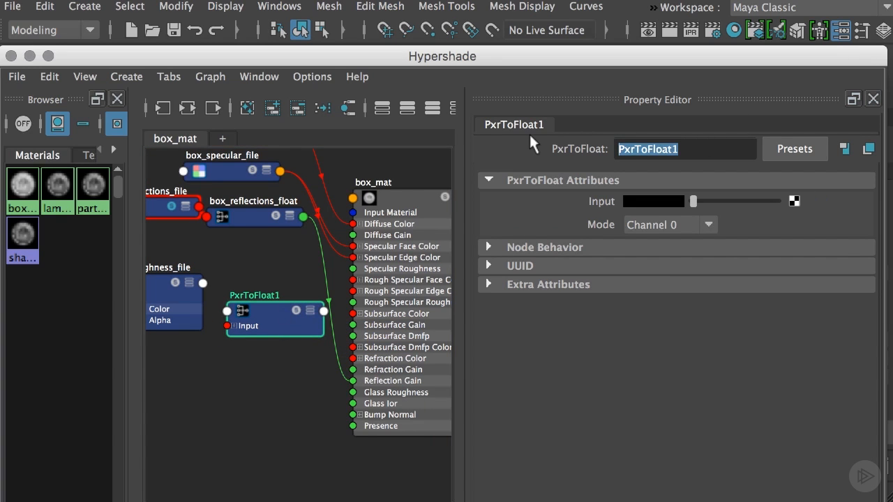
text(box_roughness_)
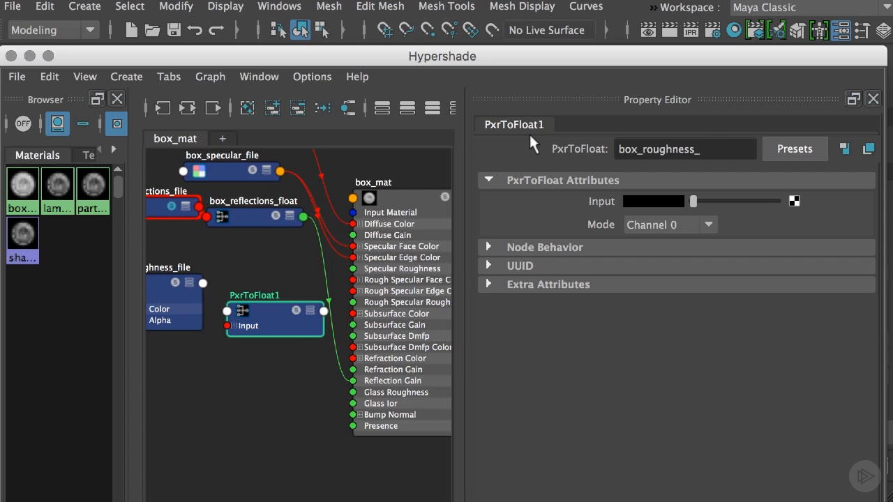
text(float)
key(Return)
click(668, 223)
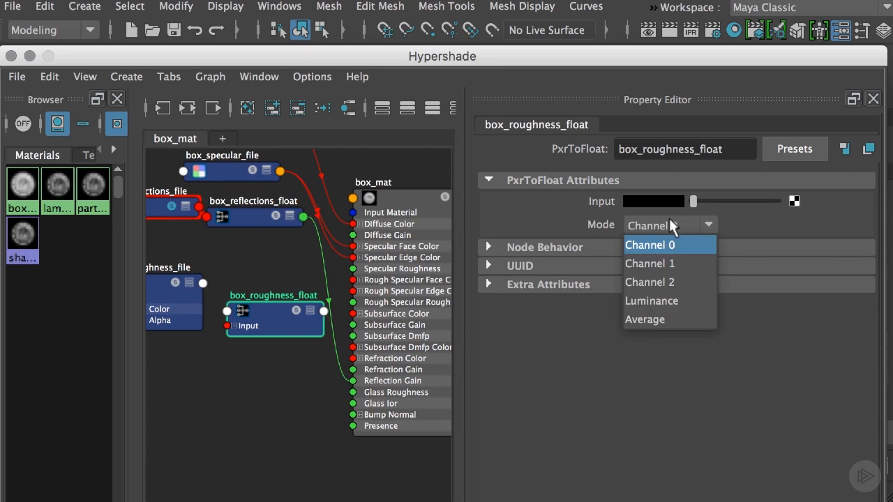
click(677, 300)
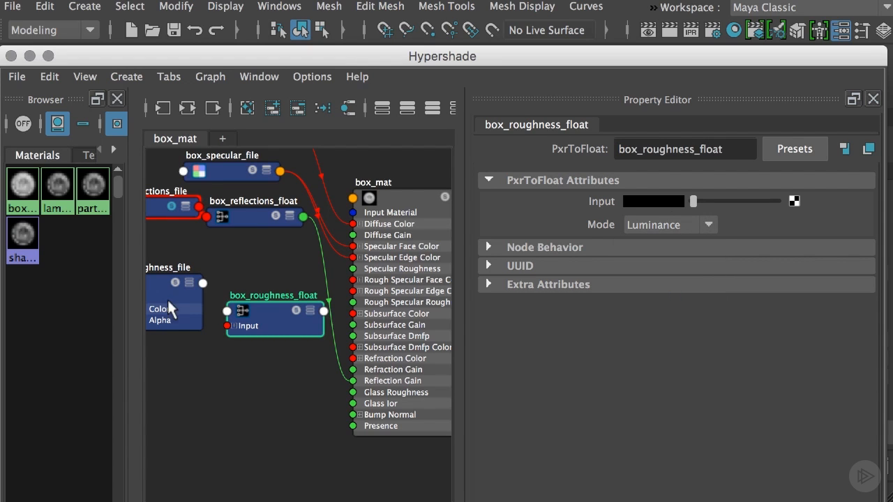
Step: Connect the Result RGB output of box_roughness_file to the Input of box_roughness_float
click(203, 286)
mouse_move(269, 446)
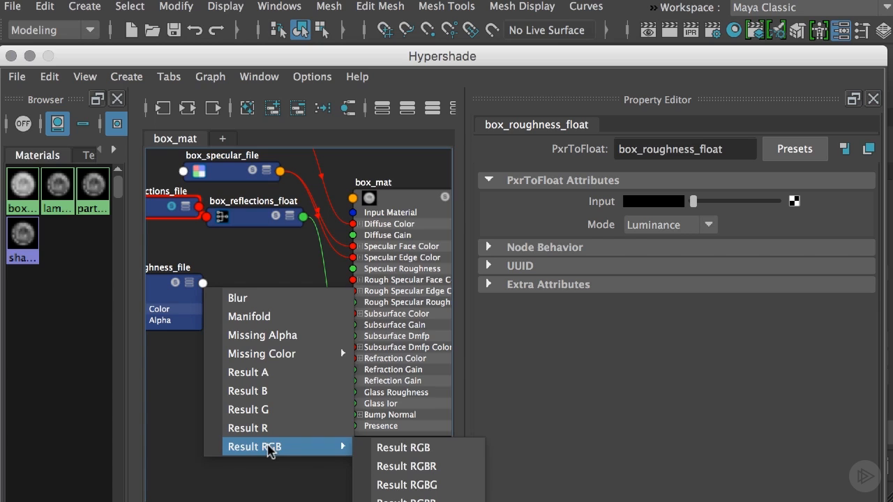
click(391, 450)
click(227, 326)
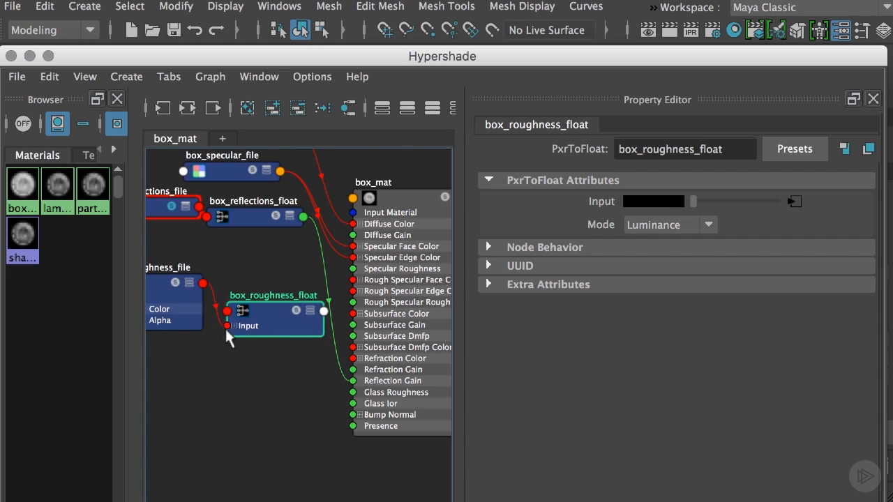
drag(260, 334, 254, 330)
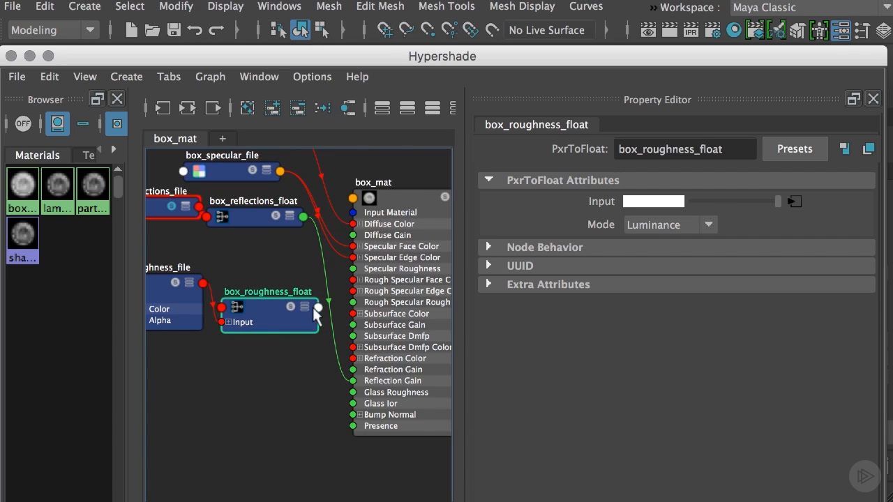
Step: Connect the Result F output of box_roughness_float to box_mat's Specular Roughness and Glass Roughness, and check both in the material's attributes
click(318, 308)
click(355, 338)
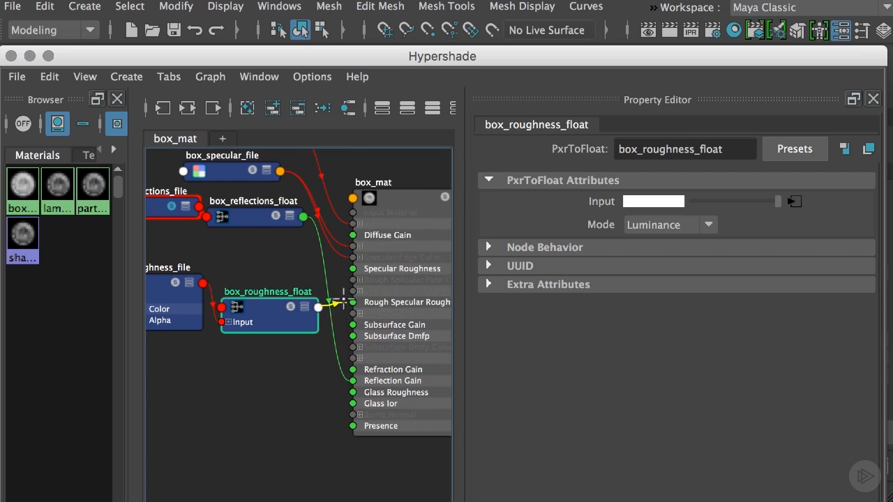
click(353, 268)
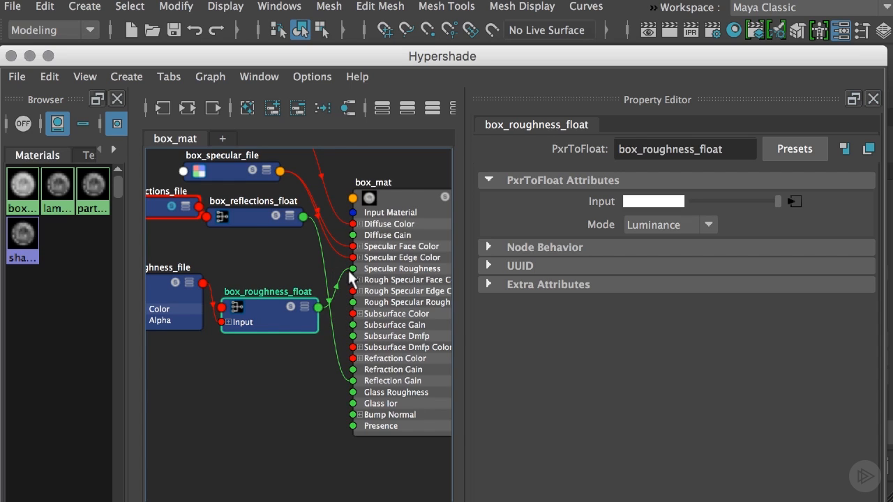
click(305, 308)
click(307, 304)
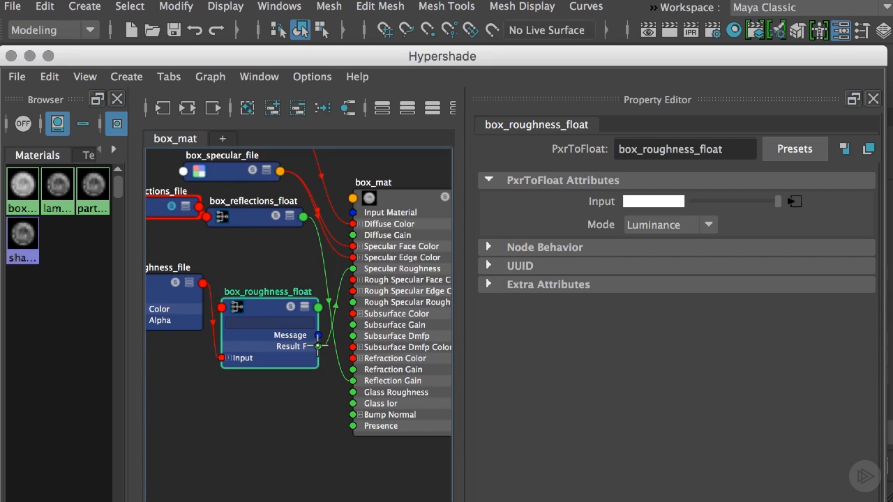
drag(317, 346, 380, 394)
click(398, 204)
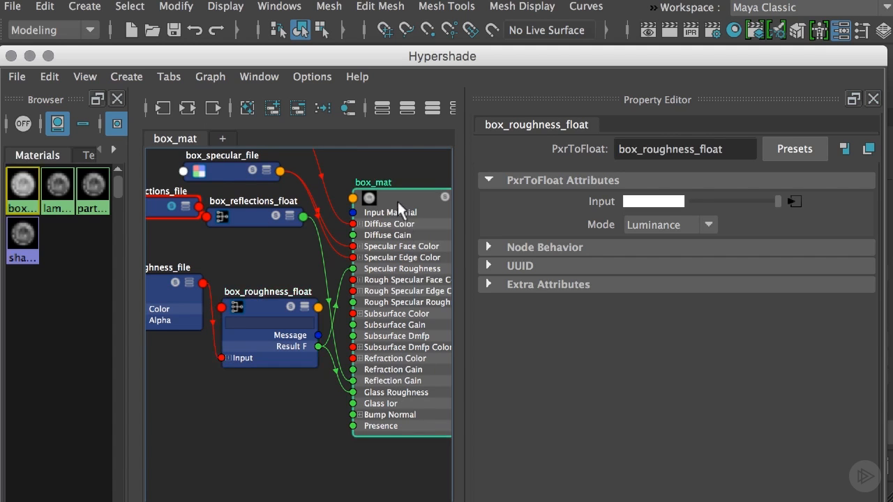
scroll(549, 354, down, 8)
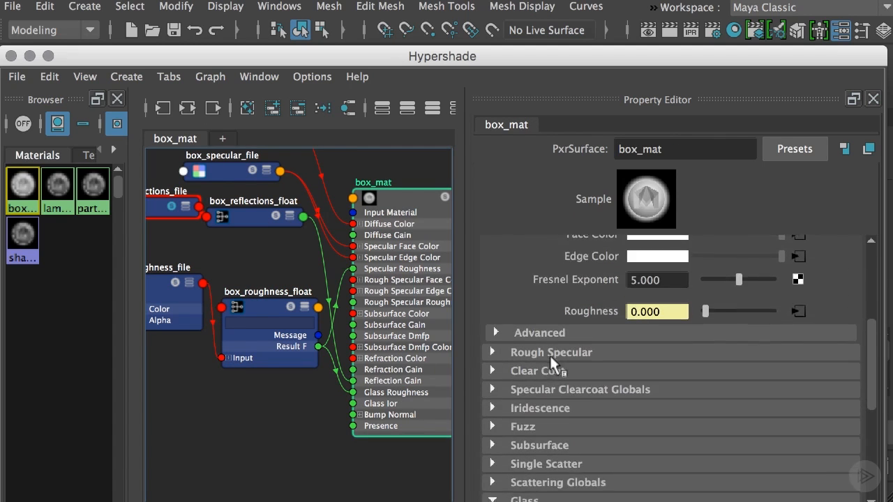
scroll(562, 352, down, 5)
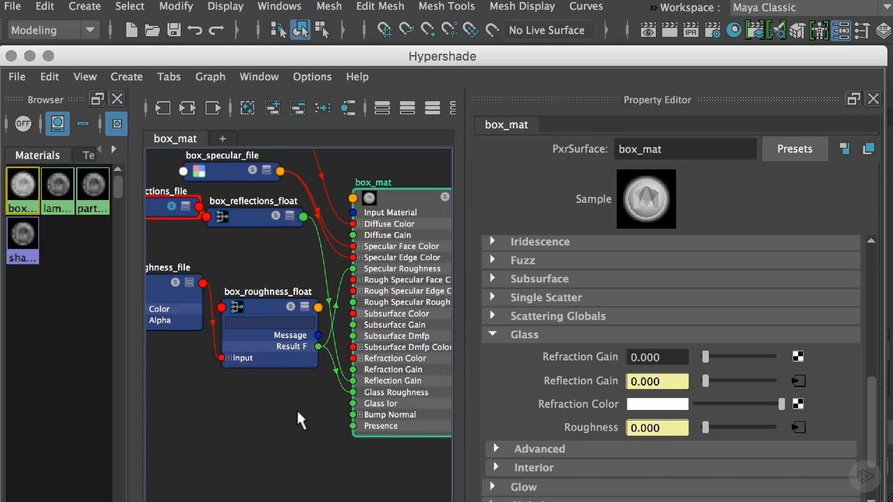
Step: Collapse box_roughness_float and box_roughness_file and move them up just below the reflections nodes
click(261, 304)
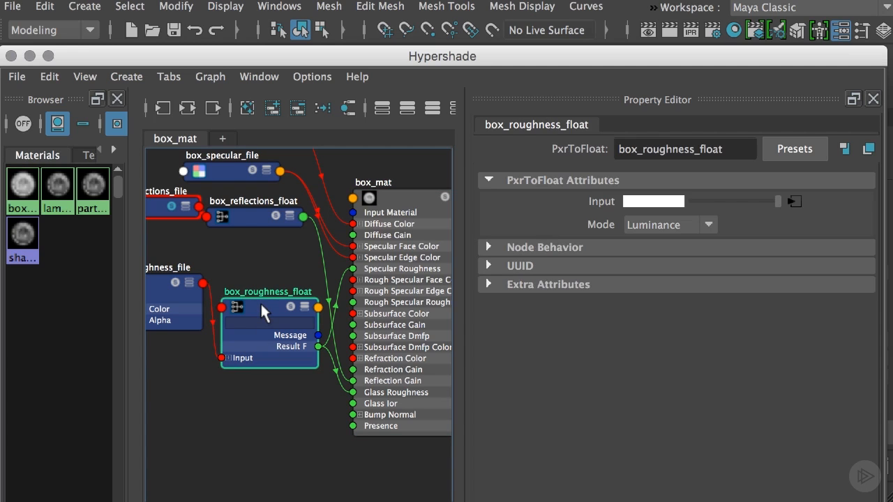
key(1)
click(157, 270)
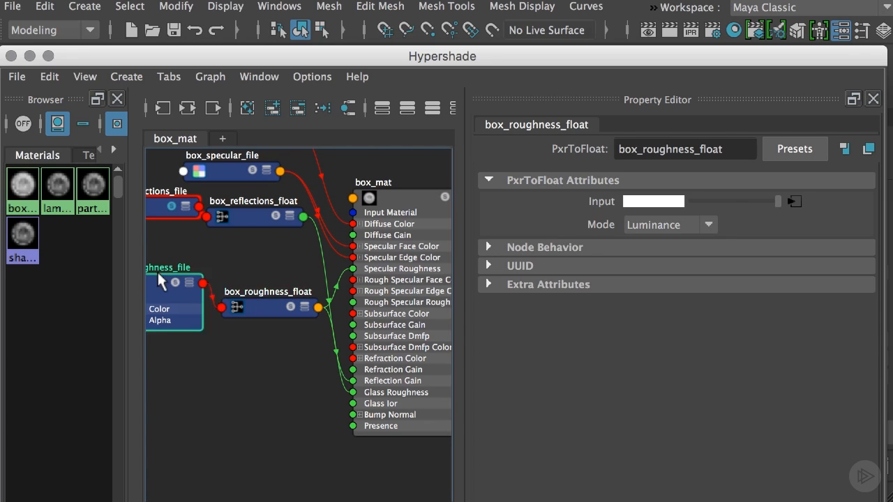
key(1)
drag(266, 312, 264, 270)
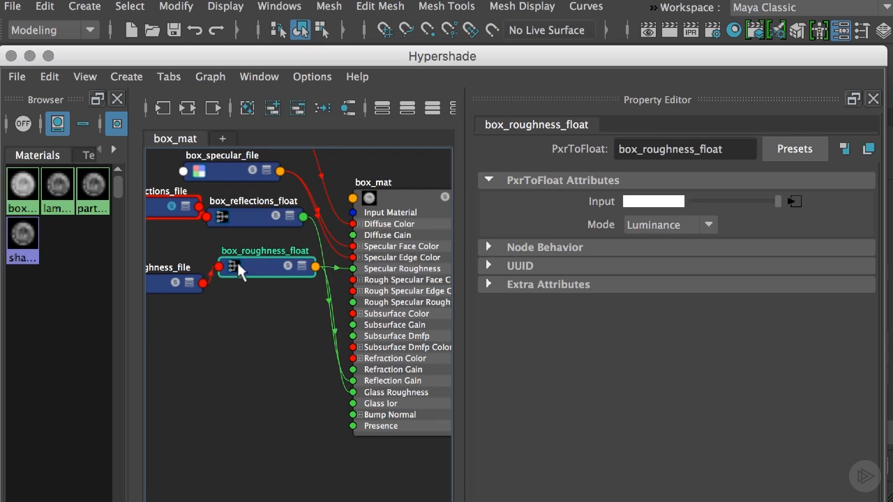
drag(168, 288, 167, 248)
Step: Add a PxrNormalMap node to the graph in the empty space below the roughness nodes
click(171, 347)
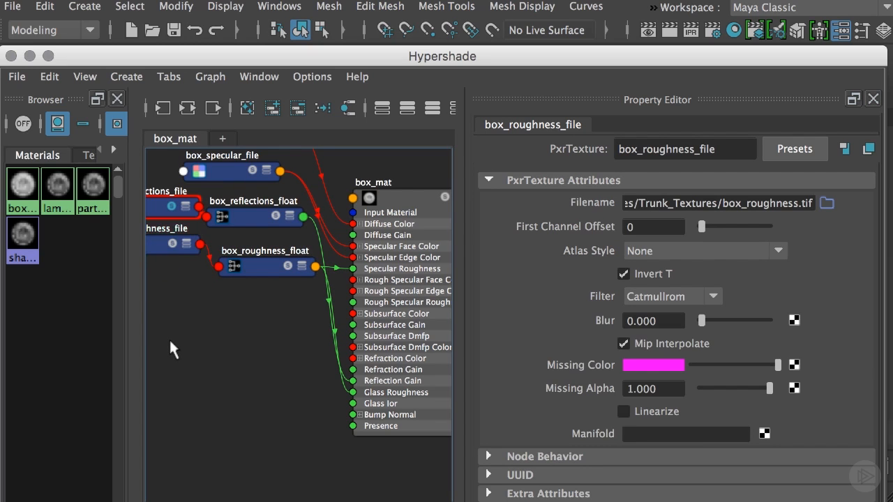
key(Tab)
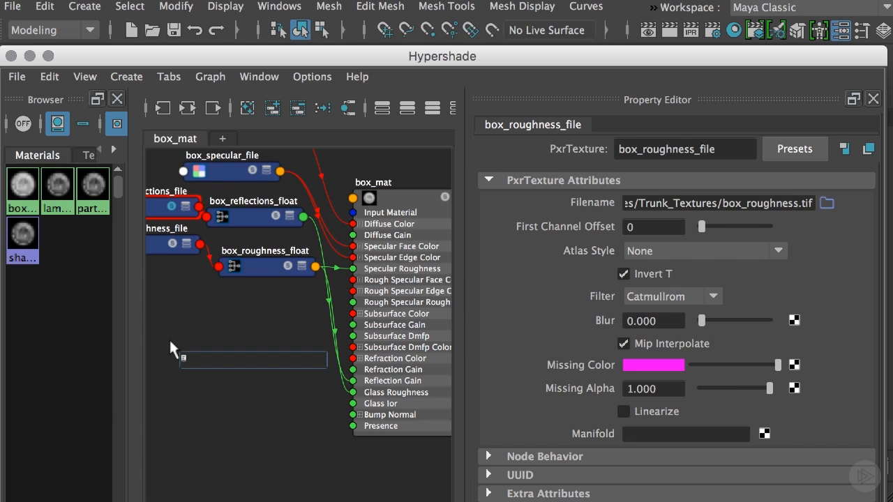
text(pxr)
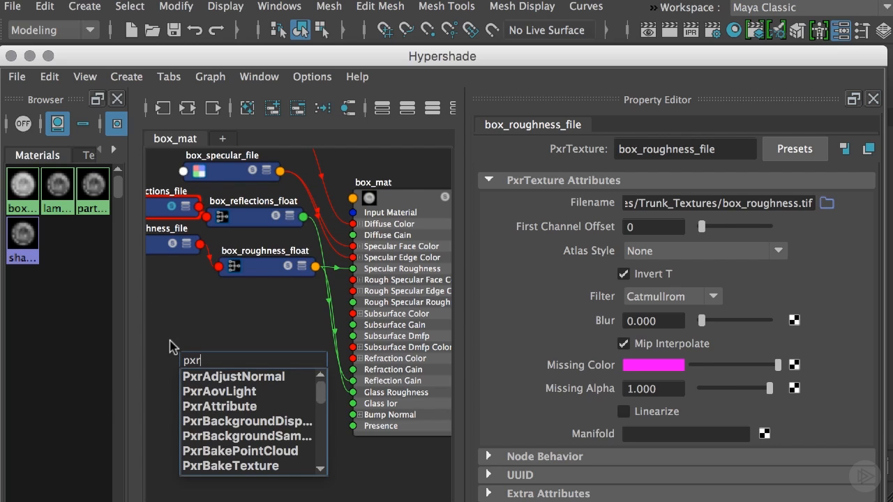
text(No)
key(Down)
key(Return)
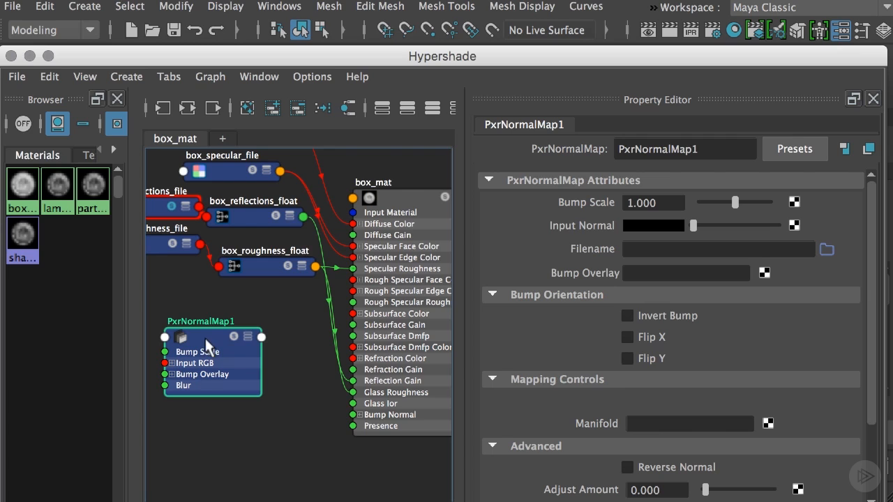
Step: Rename the new PxrNormalMap node to box_normal_file
double_click(727, 149)
text(box)
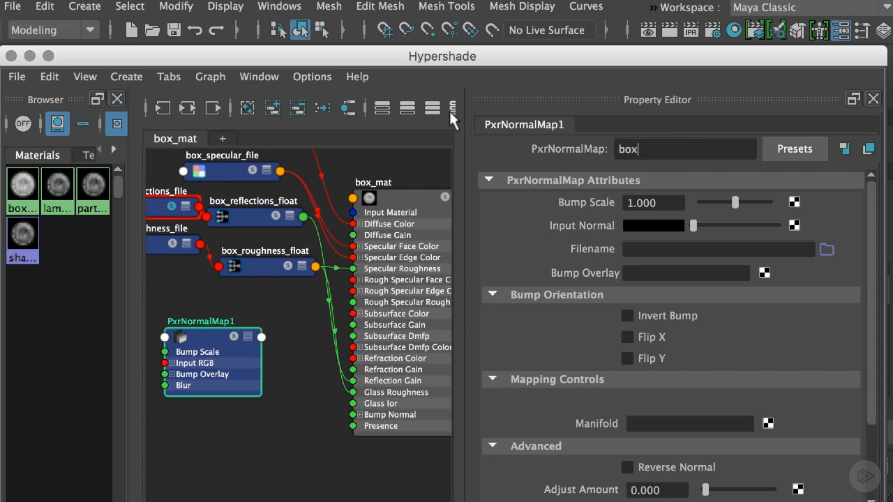
text(_normal_file)
key(Return)
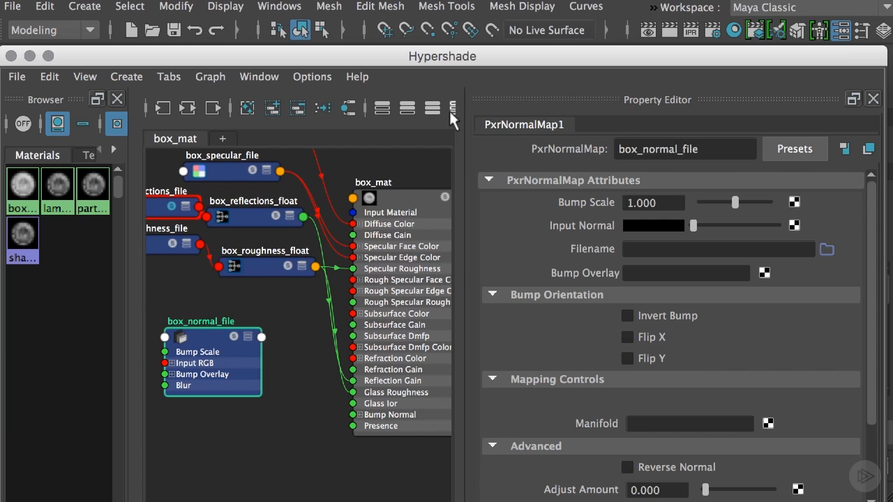
Step: Load box_normal.tif from sourceimages/Trunk_Textures into box_normal_file and set its filter to Catmullrom
click(827, 249)
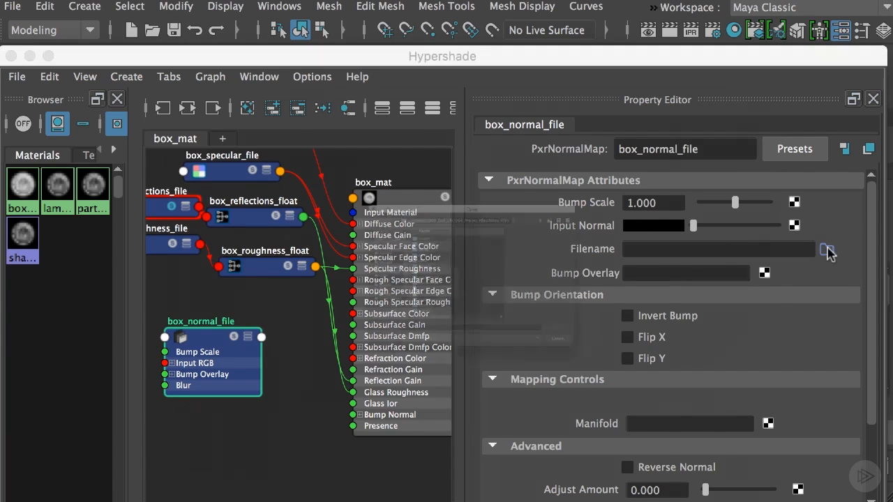
click(260, 255)
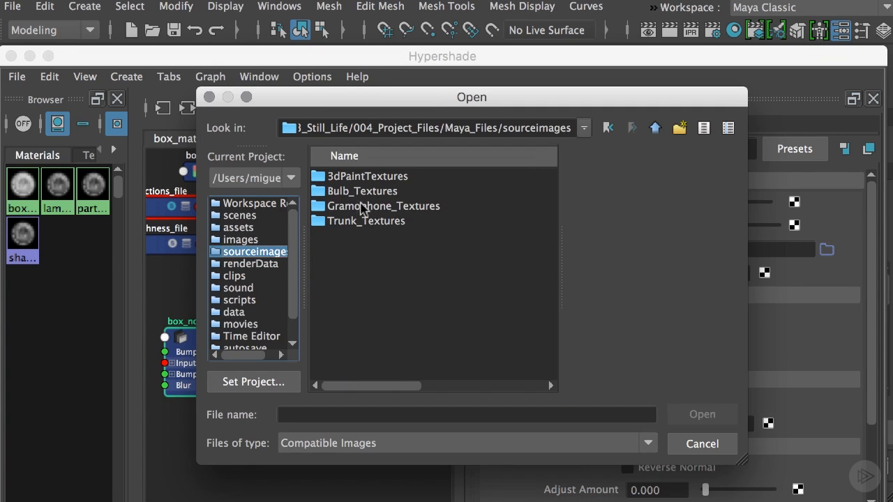
click(354, 222)
double_click(348, 221)
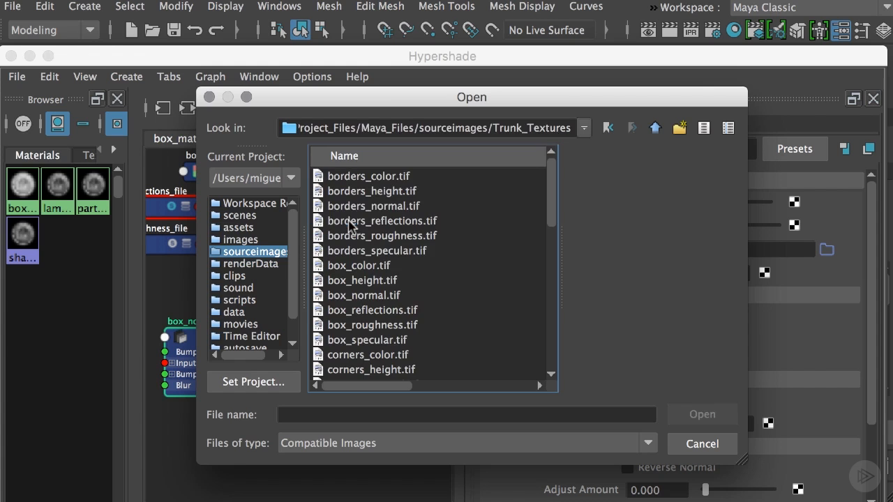
click(350, 296)
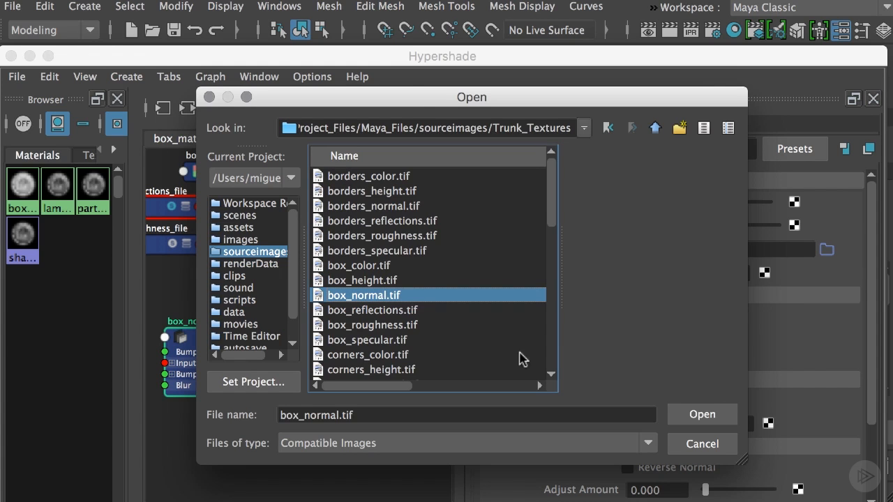
click(681, 415)
scroll(590, 378, down, 3)
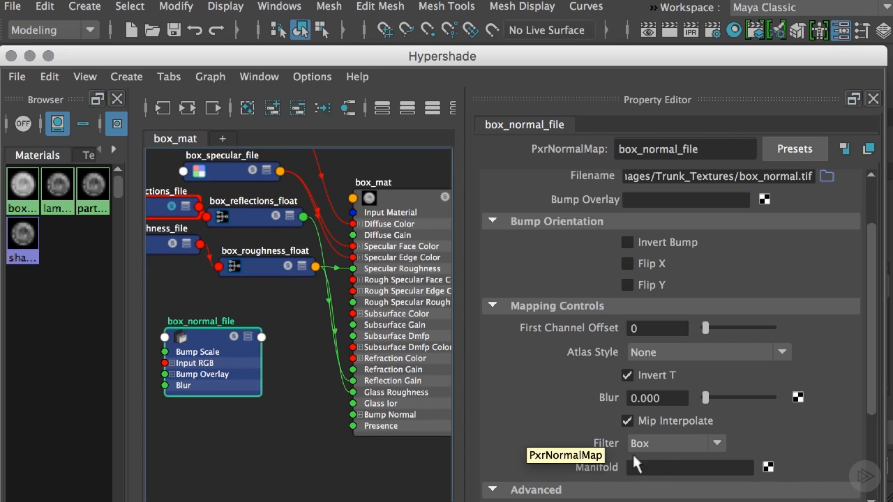
click(661, 442)
click(663, 498)
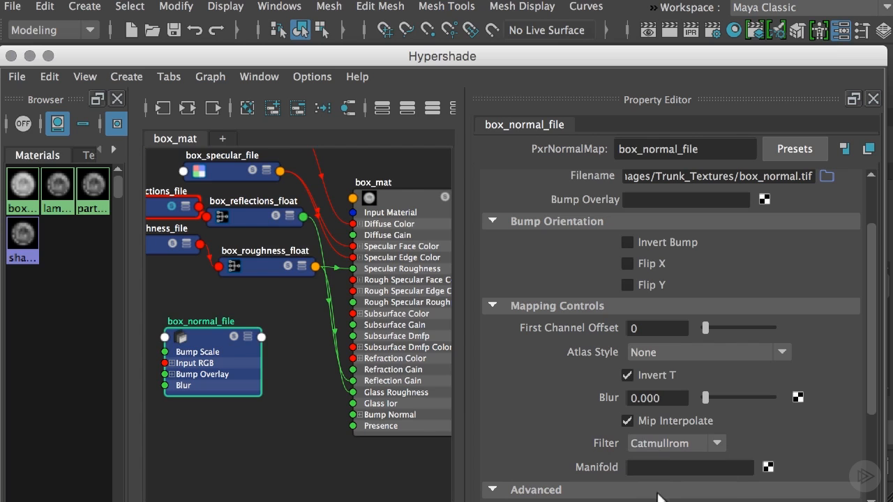
Step: Connect the Result N output of box_normal_file to the Bump Normal input of box_mat
click(261, 339)
mouse_move(328, 464)
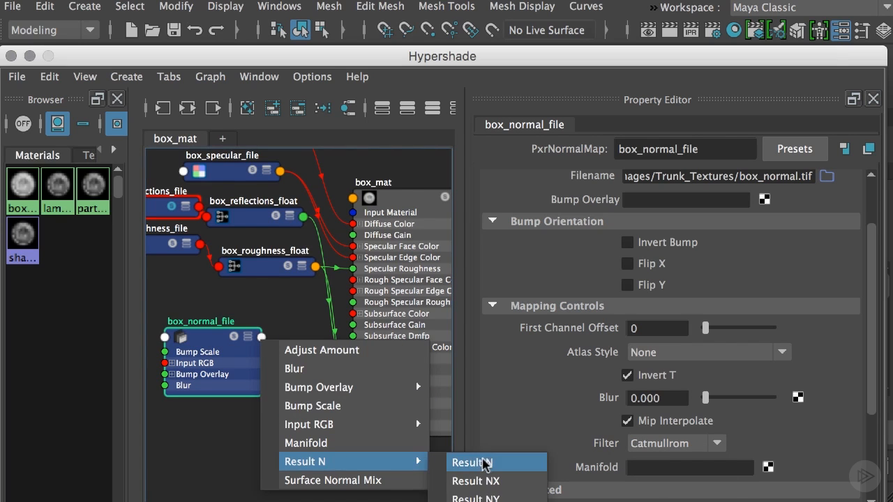
click(479, 463)
click(348, 415)
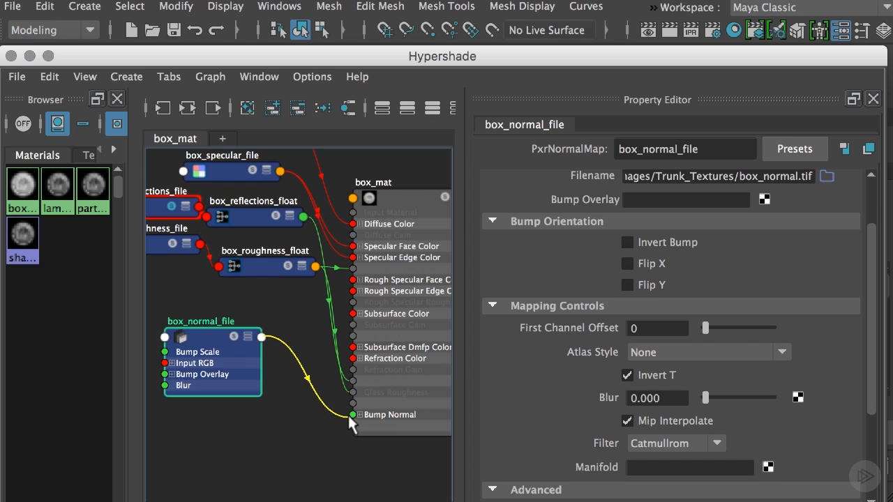
click(350, 413)
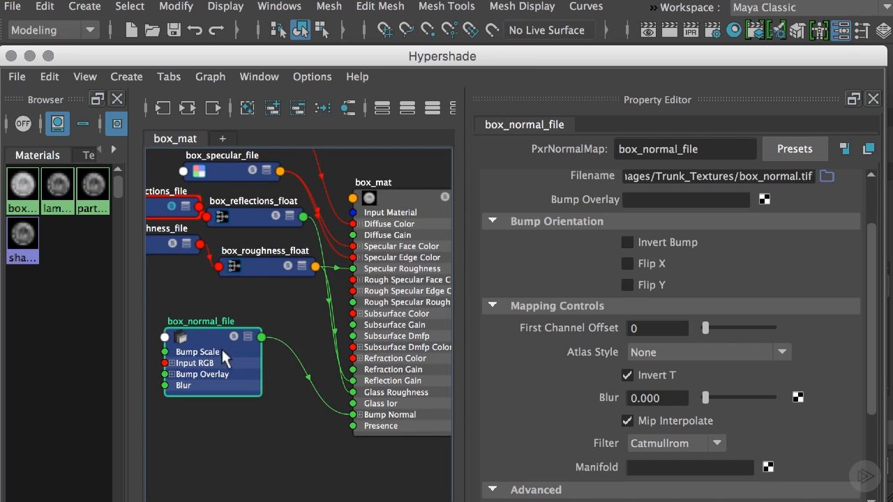
Step: Collapse box_normal_file and spread the texture and float nodes into separate, untangled rows beside box_mat in the graph
scroll(301, 332, down, 3)
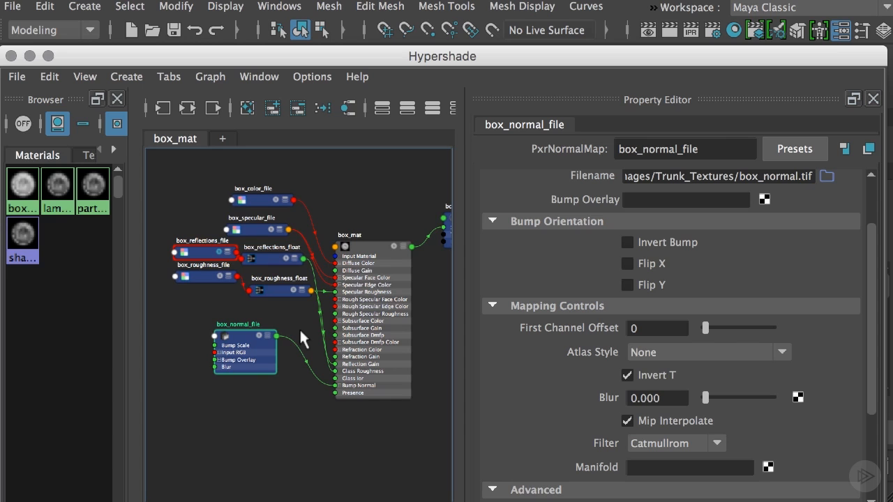
drag(239, 347, 184, 392)
key(1)
drag(206, 274, 169, 318)
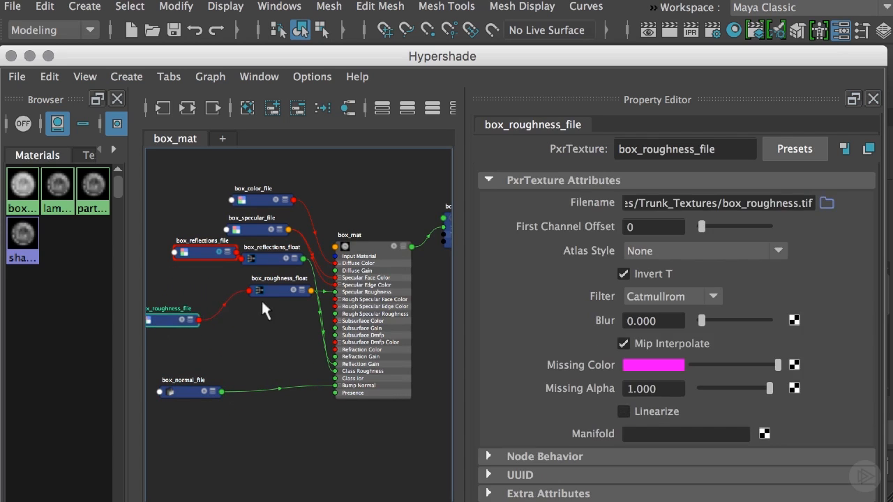
drag(261, 302, 238, 338)
drag(203, 258, 166, 285)
drag(269, 256, 251, 286)
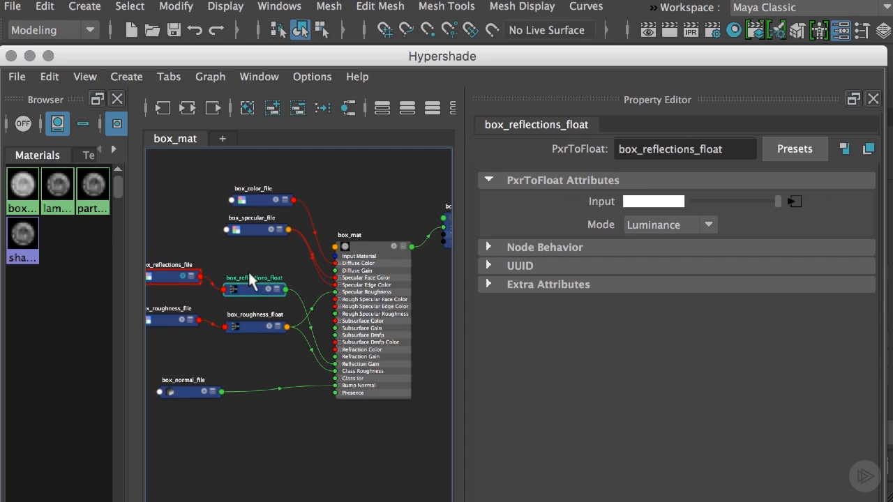
drag(263, 229, 253, 248)
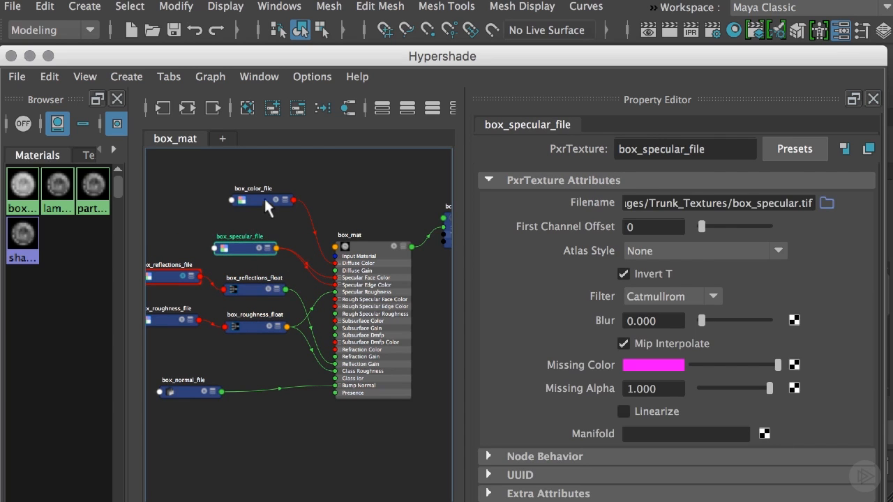
drag(264, 198, 240, 203)
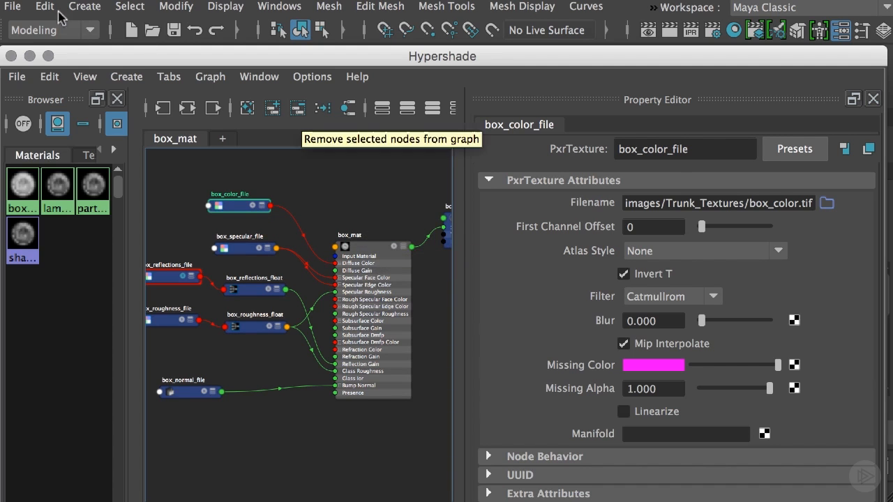
Step: Close the Hypershade and assign the existing box_mat material to the trunk's box_GEO mesh
click(11, 56)
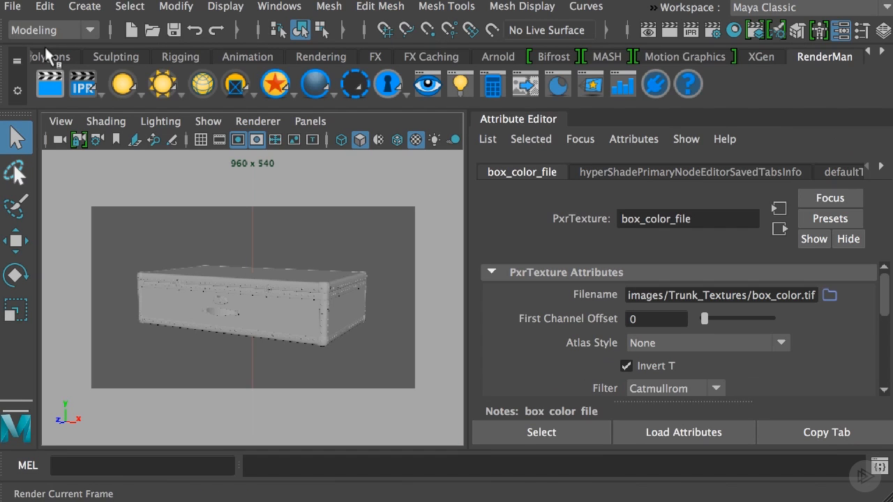
click(296, 314)
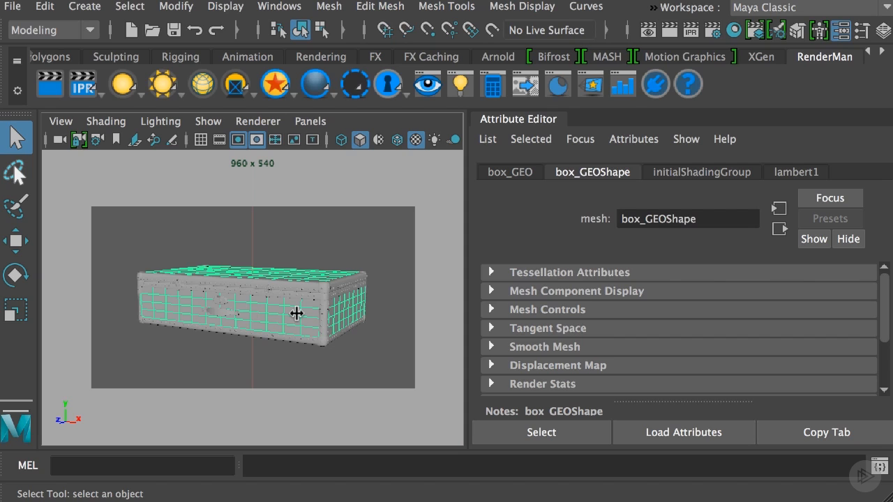
right_click(295, 312)
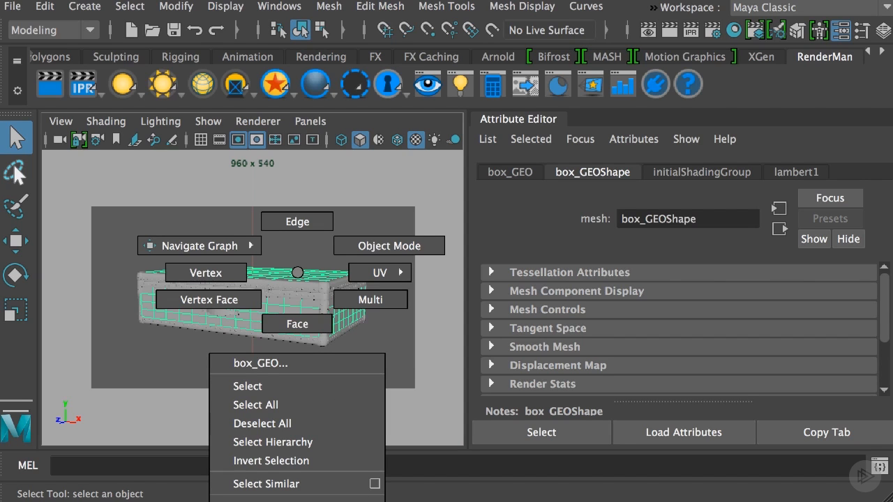
click(418, 500)
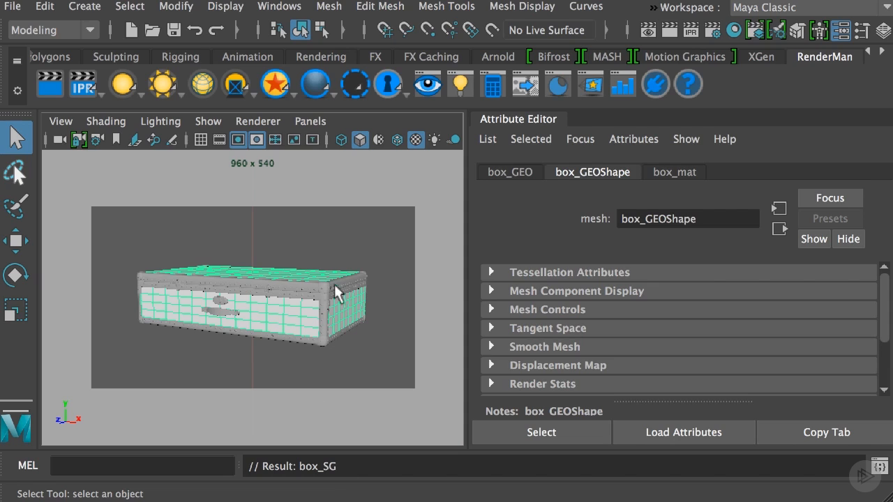
Step: Clear the selection and start a RenderMan IPR render of the trunk
click(333, 243)
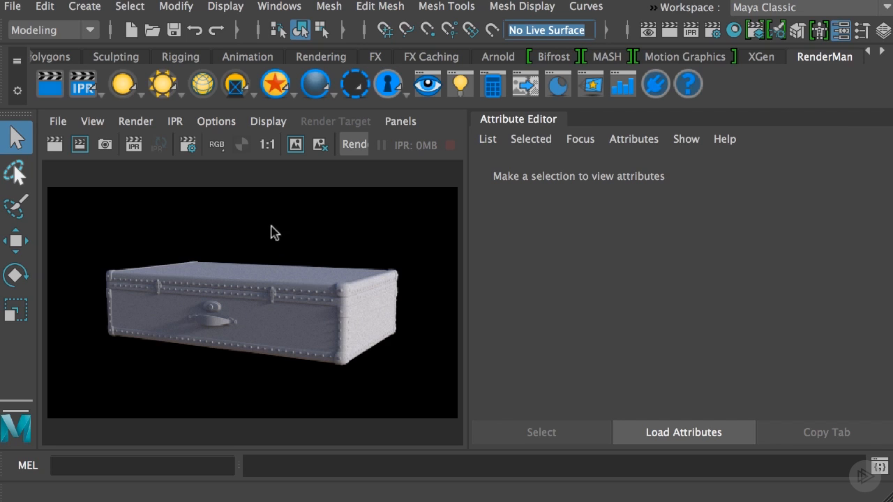
click(82, 87)
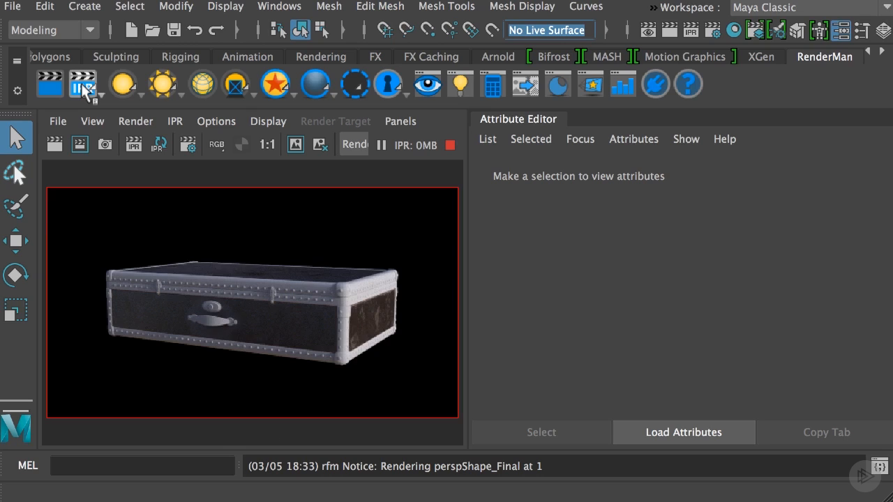